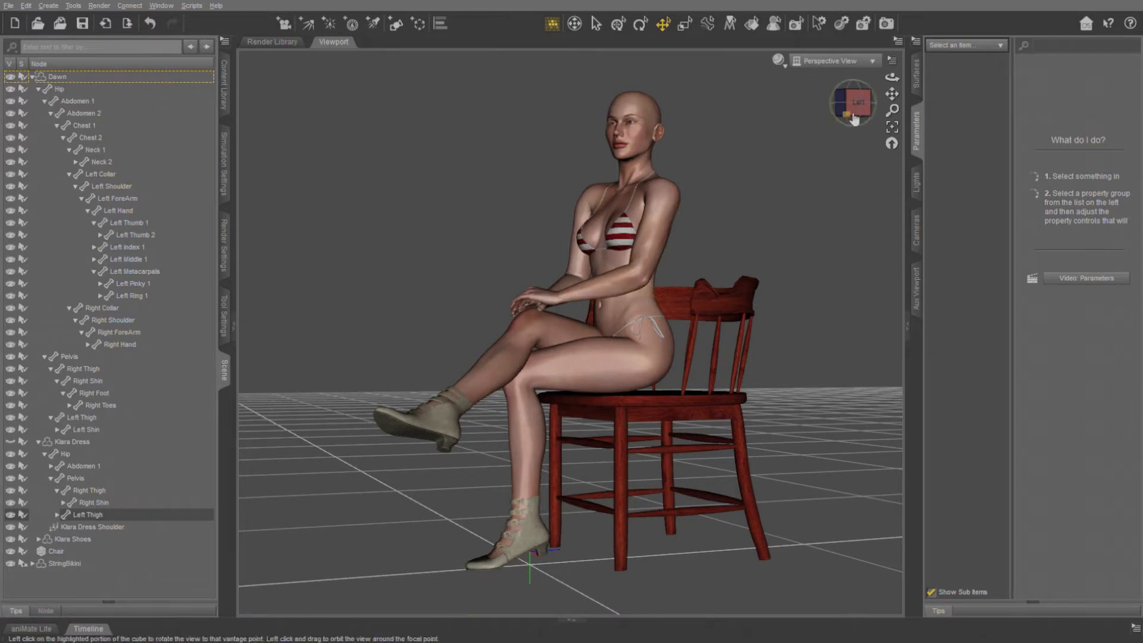
Step: Examine the seated figure's pose from several angles, checking the crossed legs, the hands and the contact with the chair
left_click_drag(892, 78, 813, 78)
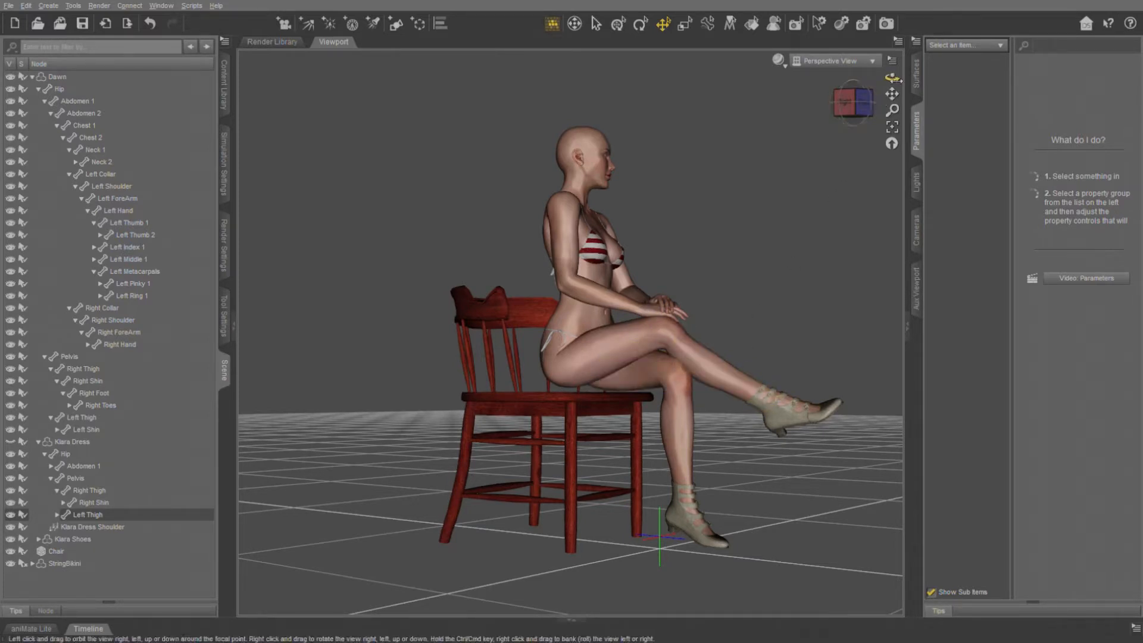
left_click_drag(893, 79, 774, 87)
scroll(656, 247, "up", 5)
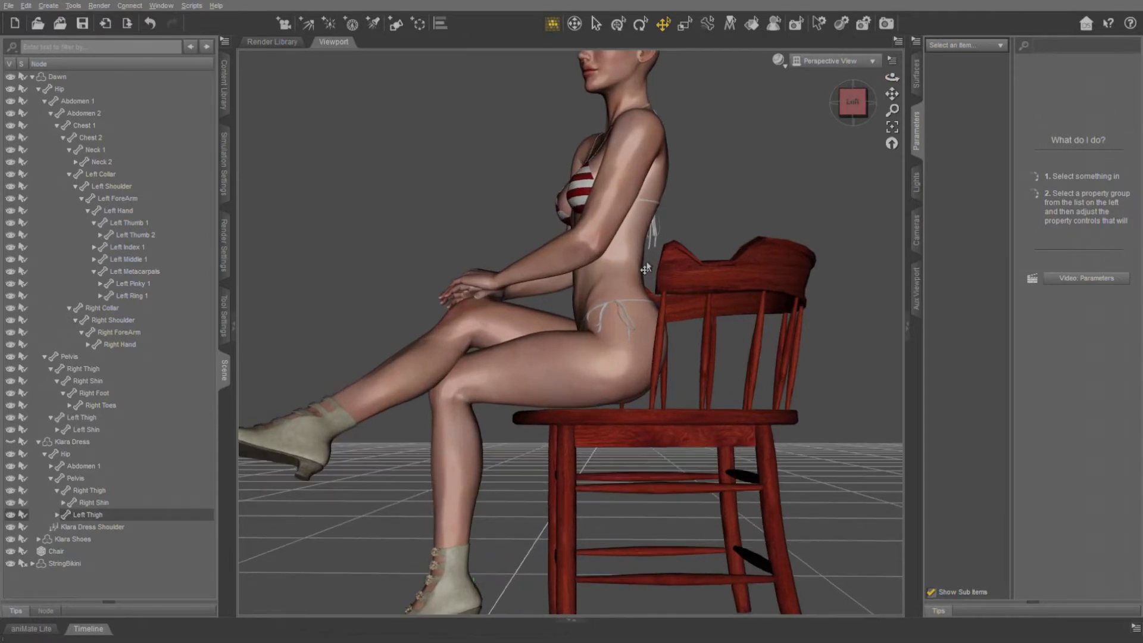
left_click_drag(892, 77, 896, 82)
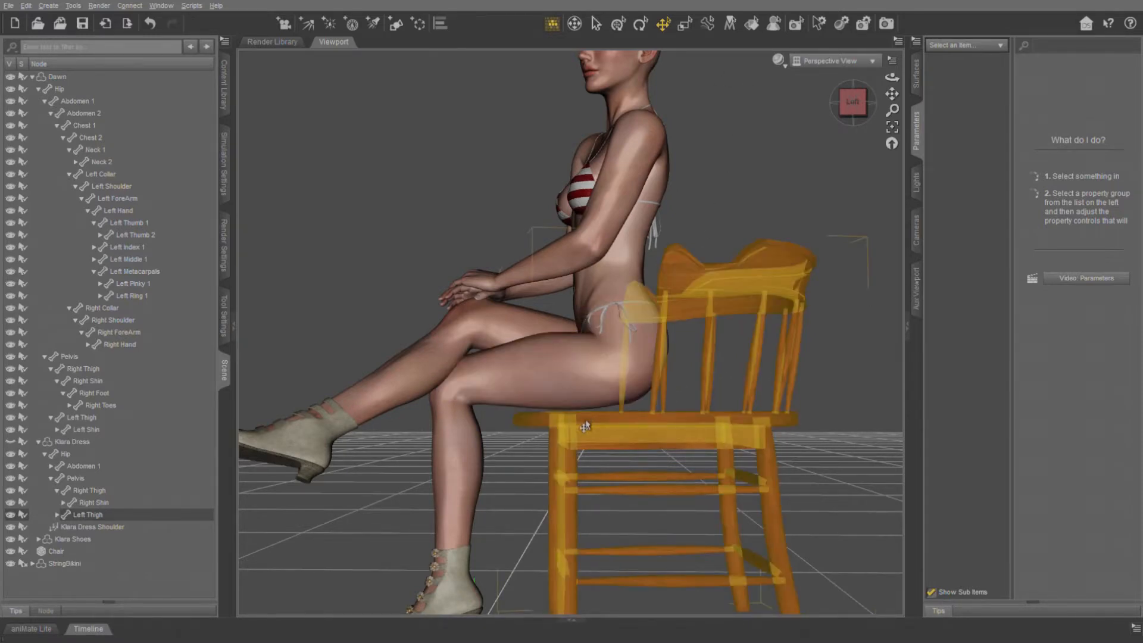
left_click_drag(891, 77, 902, 80)
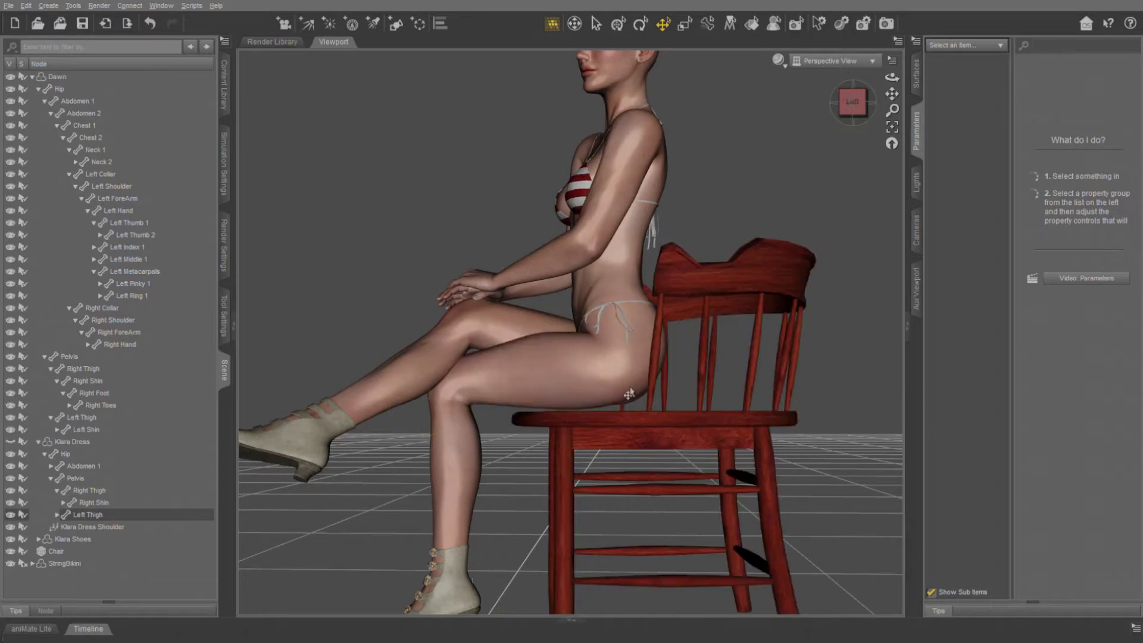
scroll(689, 330, "down", 3)
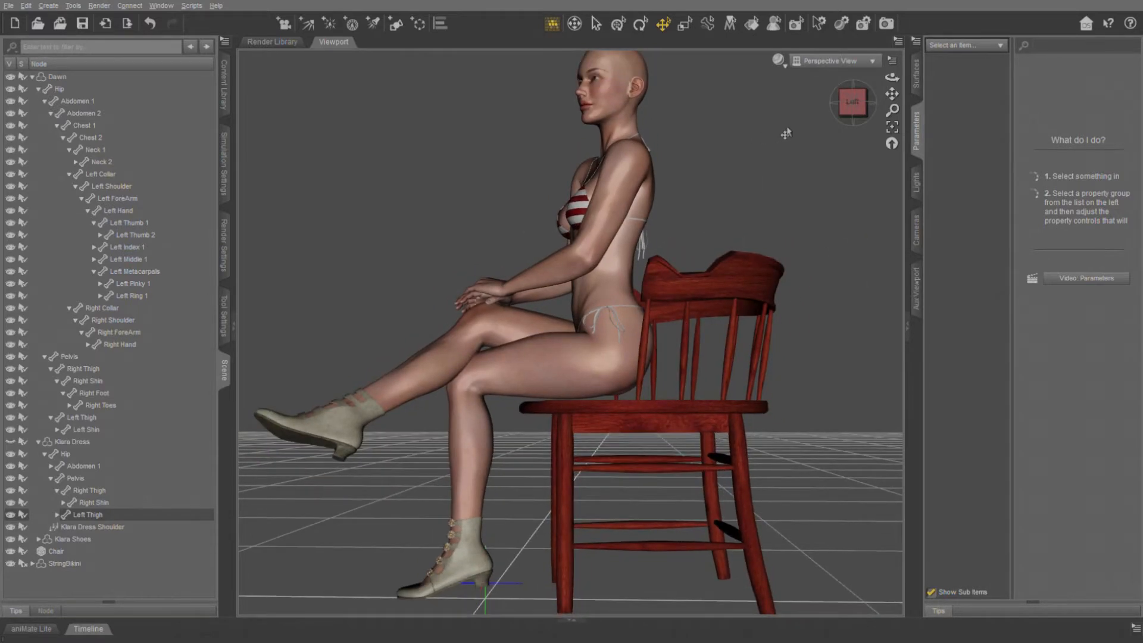
mouse_move(891, 94)
left_mouse_down()
mouse_move(878, 78)
mouse_move(851, 78)
mouse_move(904, 89)
mouse_move(887, 98)
left_mouse_up()
scroll(827, 133, "down", 3)
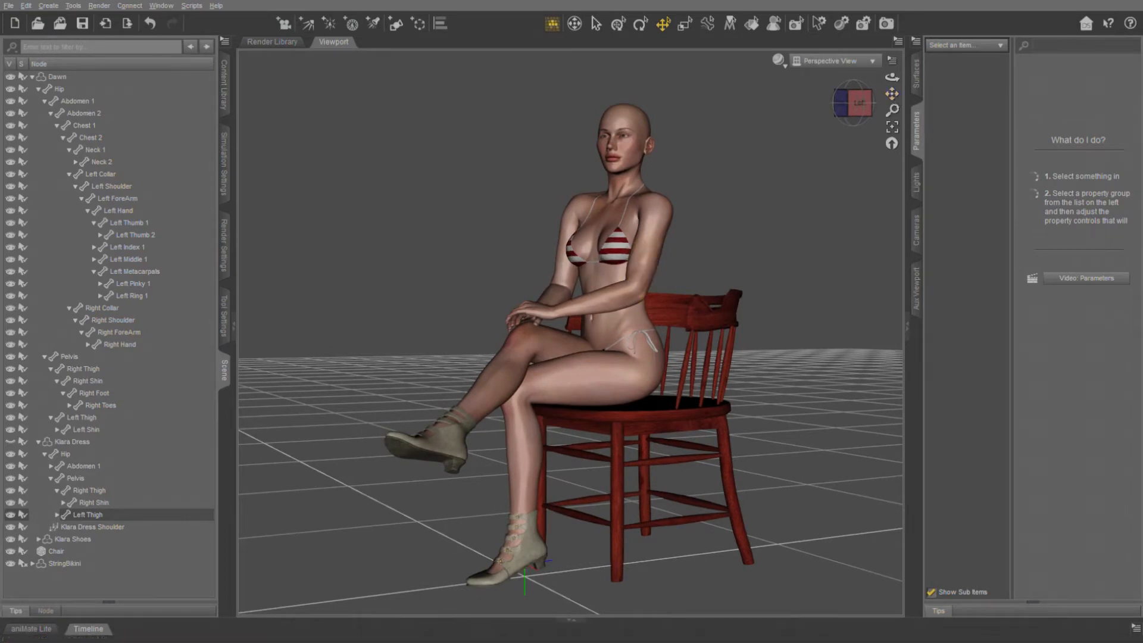
Step: Show the Klara Dress and hide the StringBikini on the seated figure
left_click(10, 442)
left_click(11, 563)
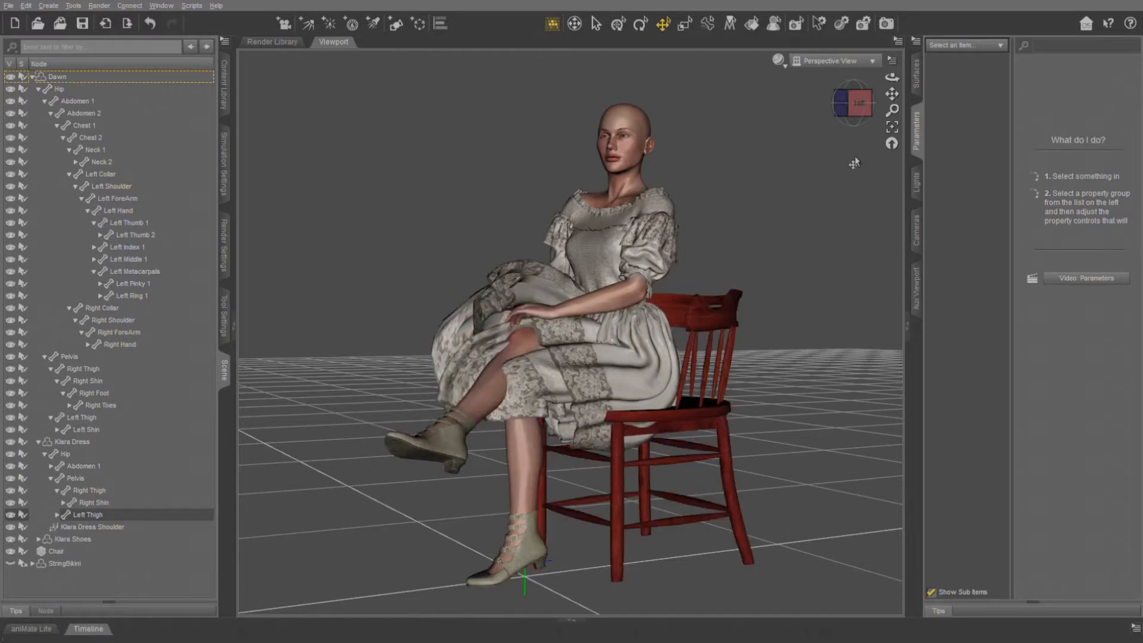
left_click_drag(891, 77, 677, 73)
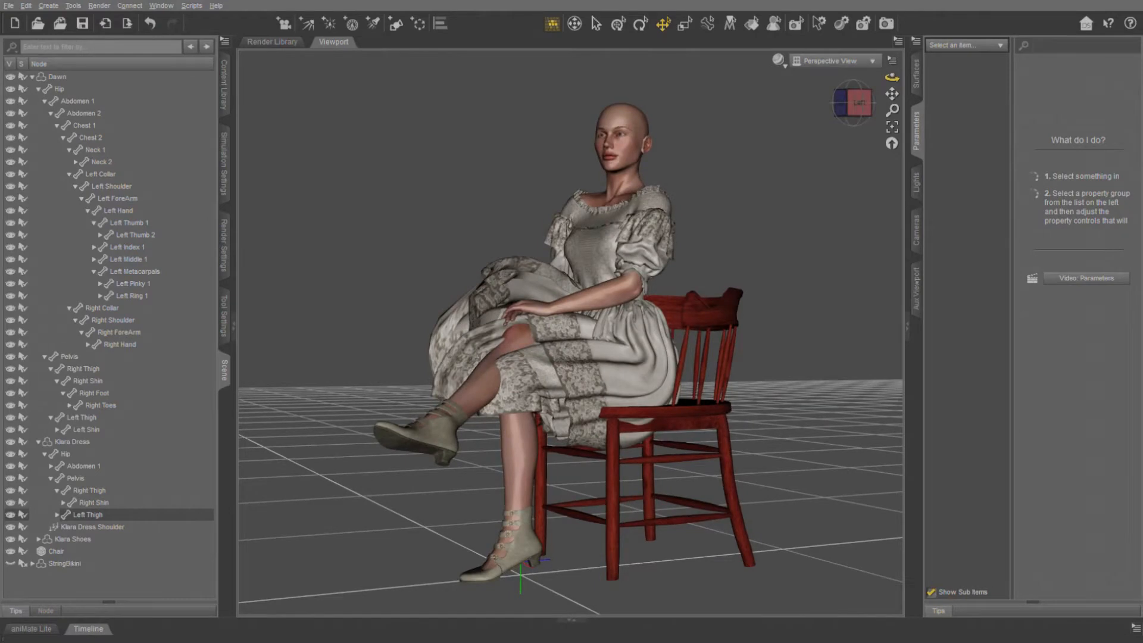
left_click_drag(892, 77, 893, 78)
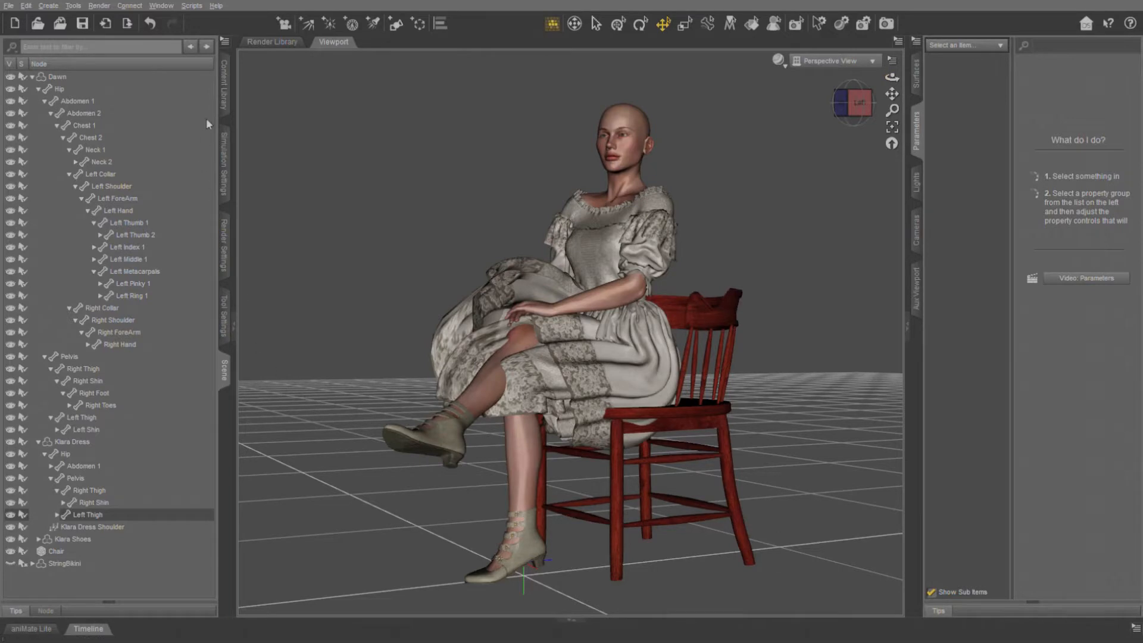
Step: Run the dForce simulation on the current frame, with Start Bones From Memorized Pose turned on
left_click(229, 172)
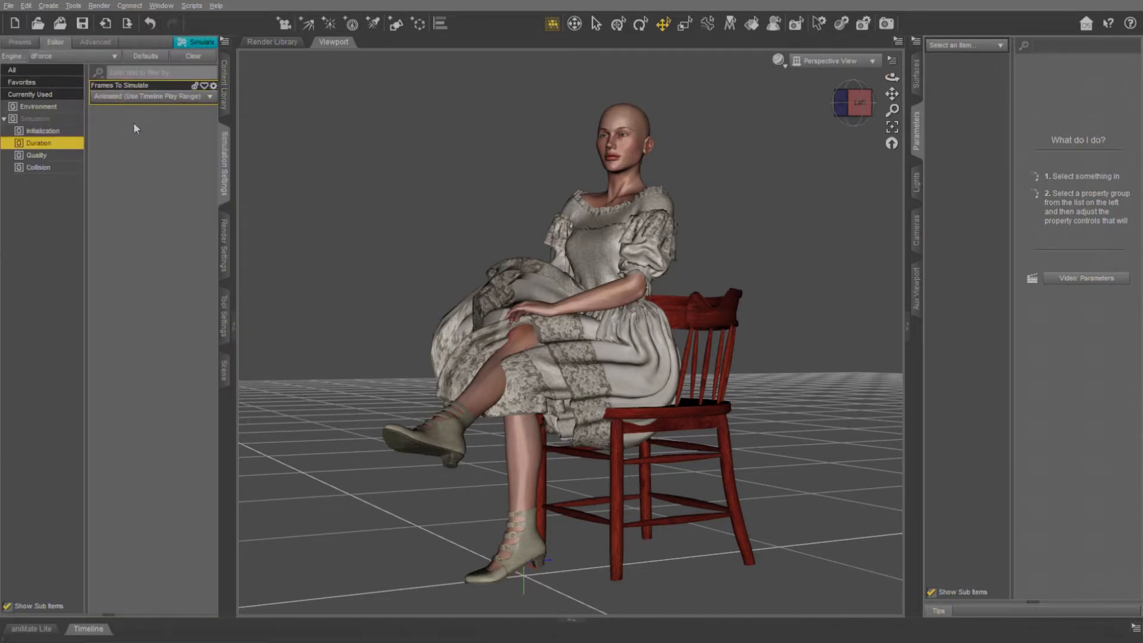
left_click(42, 131)
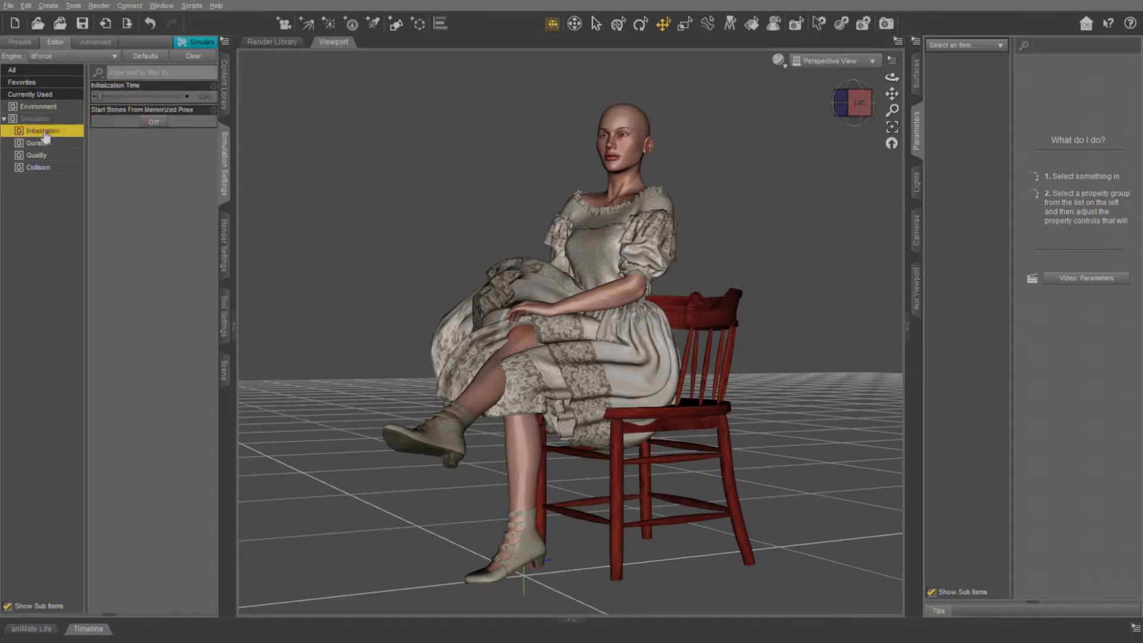
left_click(154, 123)
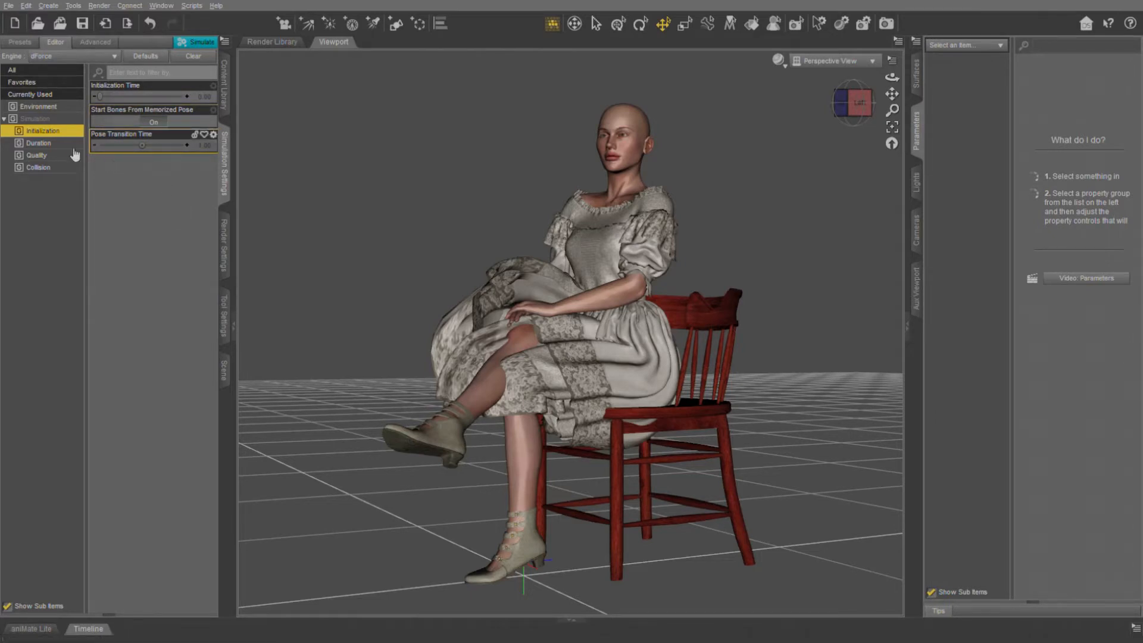
left_click(50, 145)
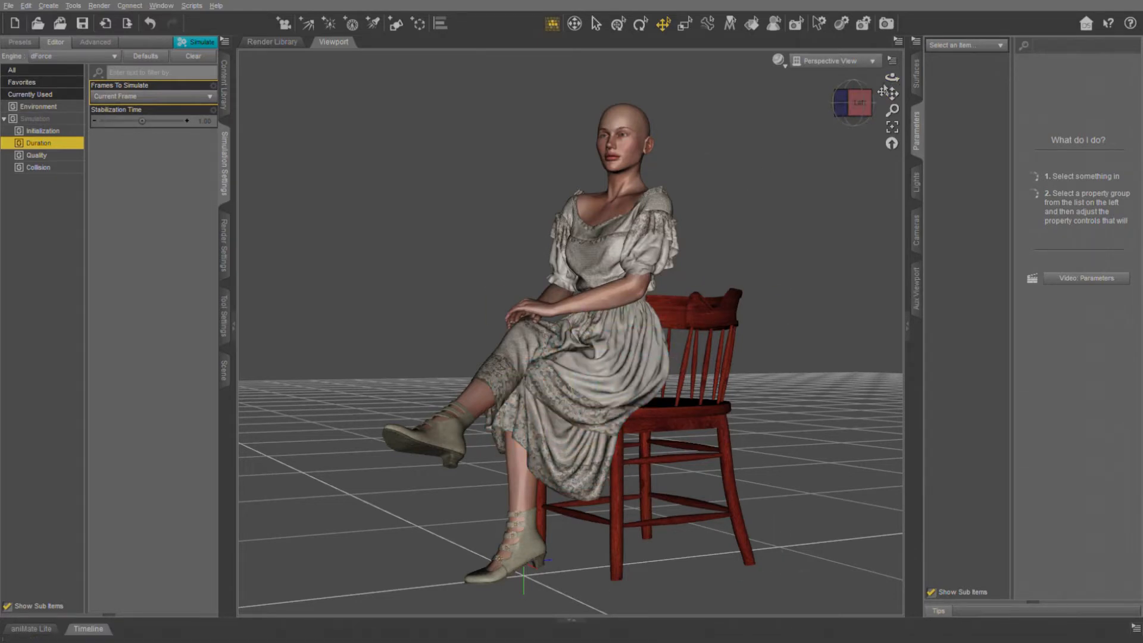
Step: Inspect the draped dress from the front, side and below, focusing on the skirt around the raised knee and hands
left_click_drag(892, 77, 694, 106)
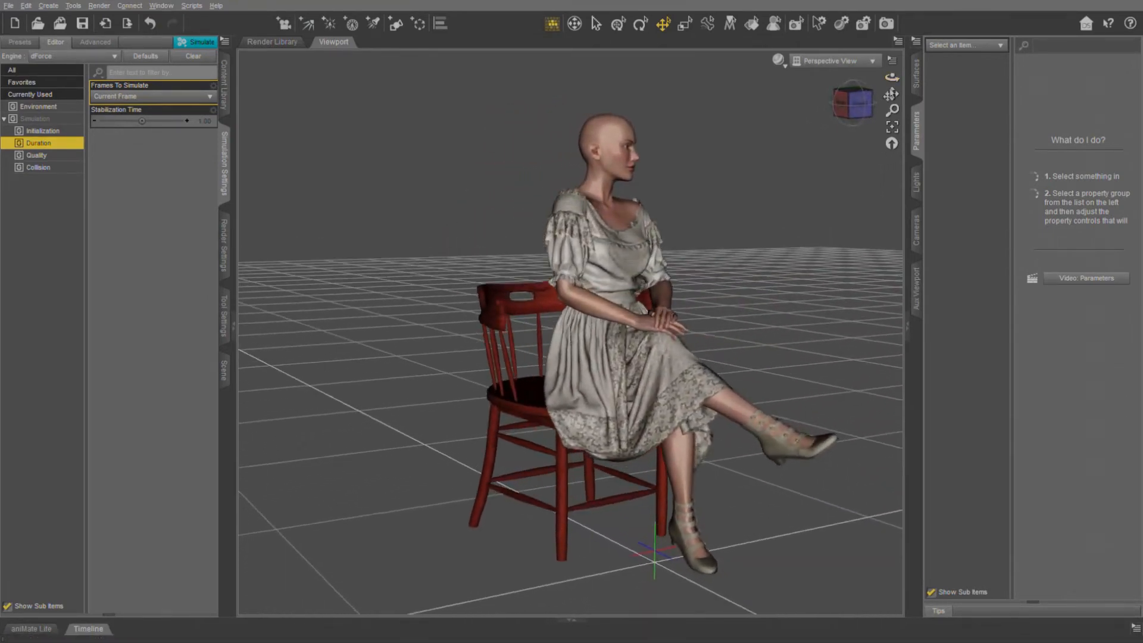
scroll(788, 354, "up", 3)
scroll(788, 354, "up", 5)
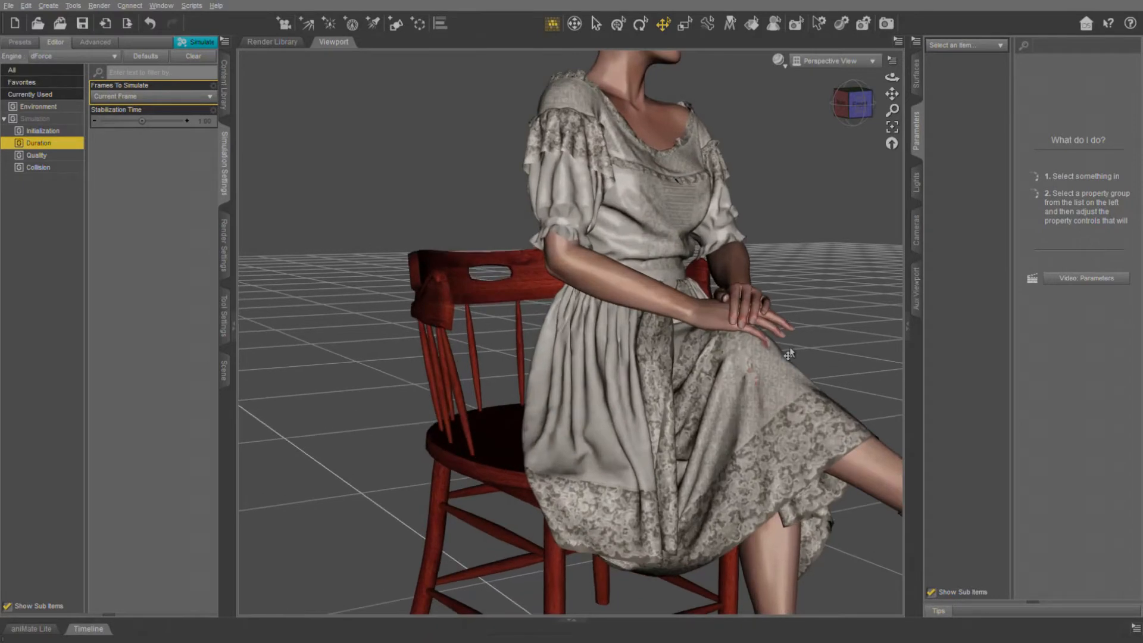
left_click_drag(891, 96, 786, 75)
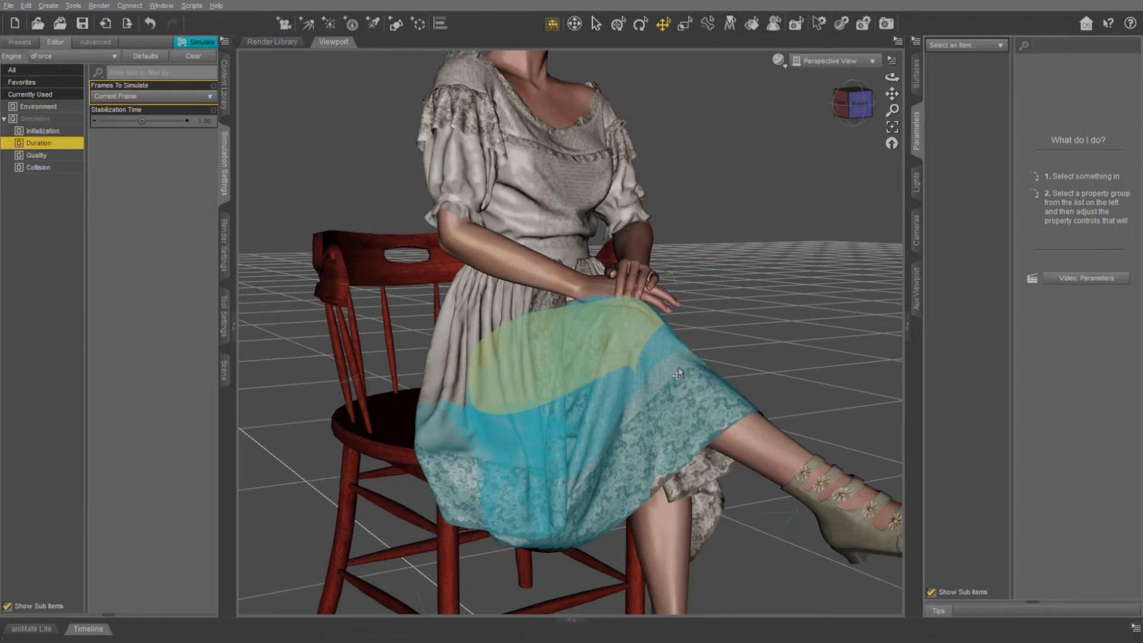
scroll(673, 366, "up", 4)
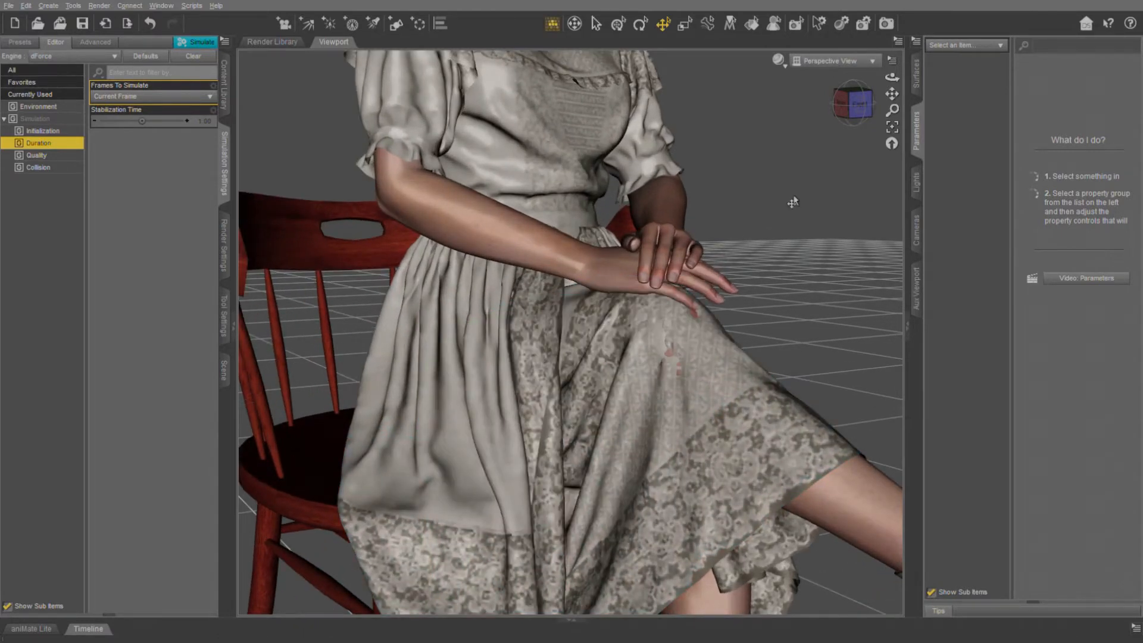
scroll(795, 222, "down", 4)
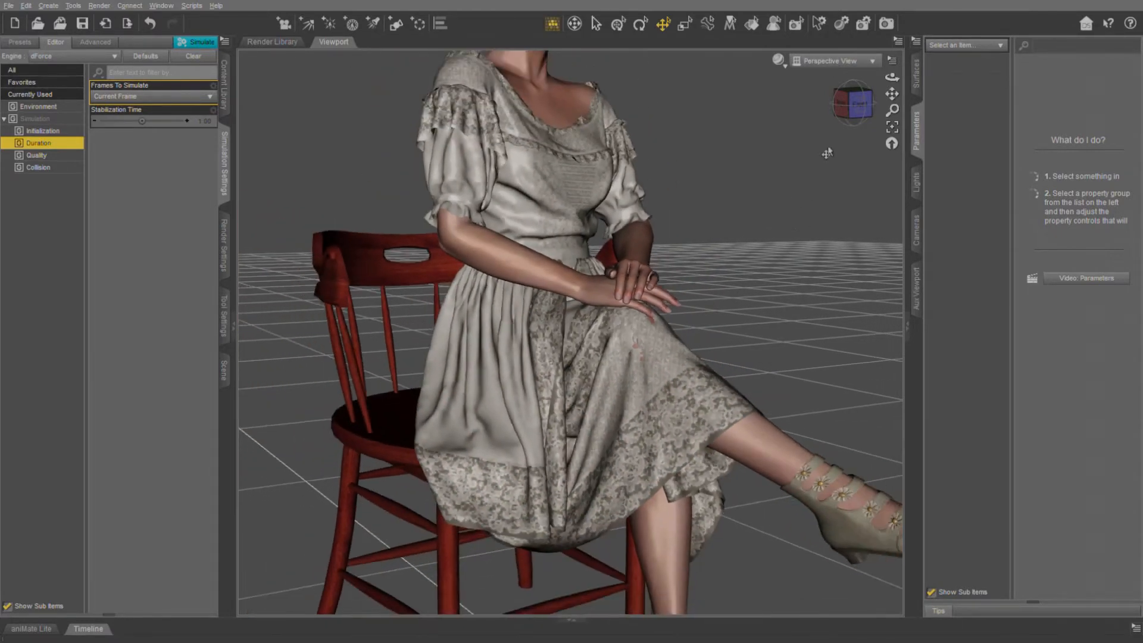
left_click_drag(891, 77, 879, 105)
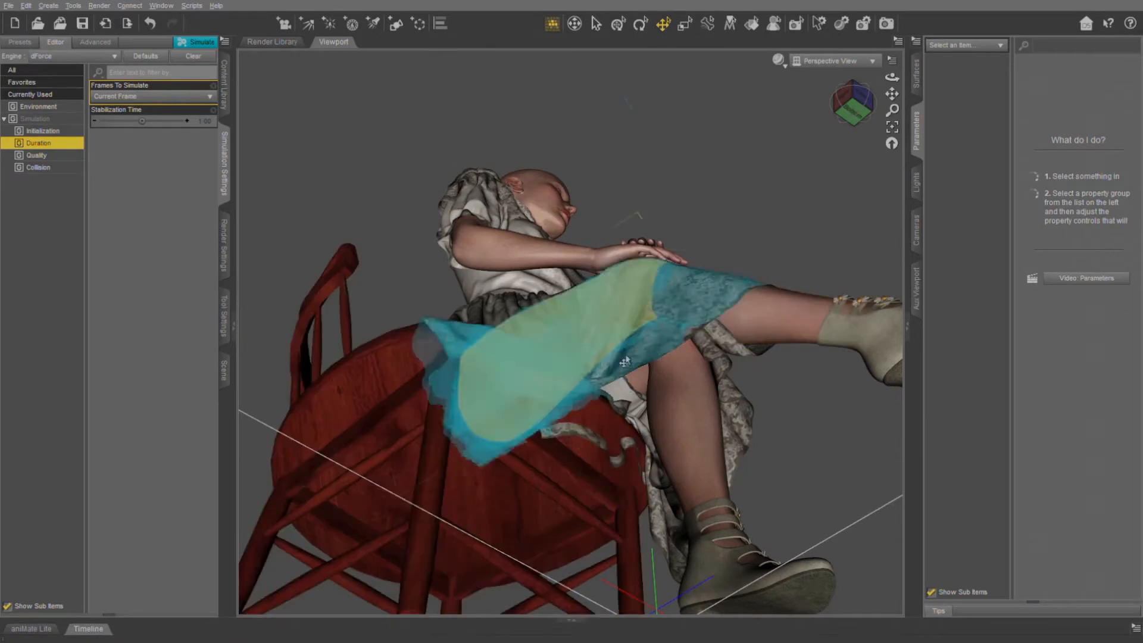
mouse_move(892, 77)
left_mouse_down()
mouse_move(821, 80)
mouse_move(851, 80)
mouse_move(815, 54)
mouse_move(860, 76)
mouse_move(789, 79)
mouse_move(885, 94)
left_mouse_up()
scroll(661, 344, "down", 4)
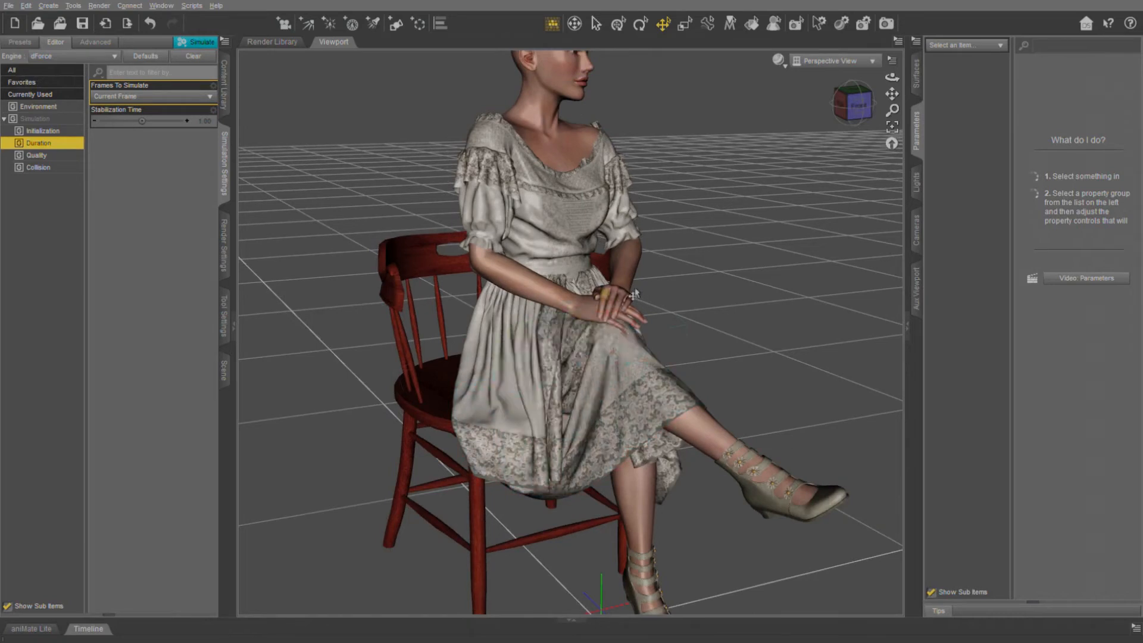
scroll(634, 363, "up", 5)
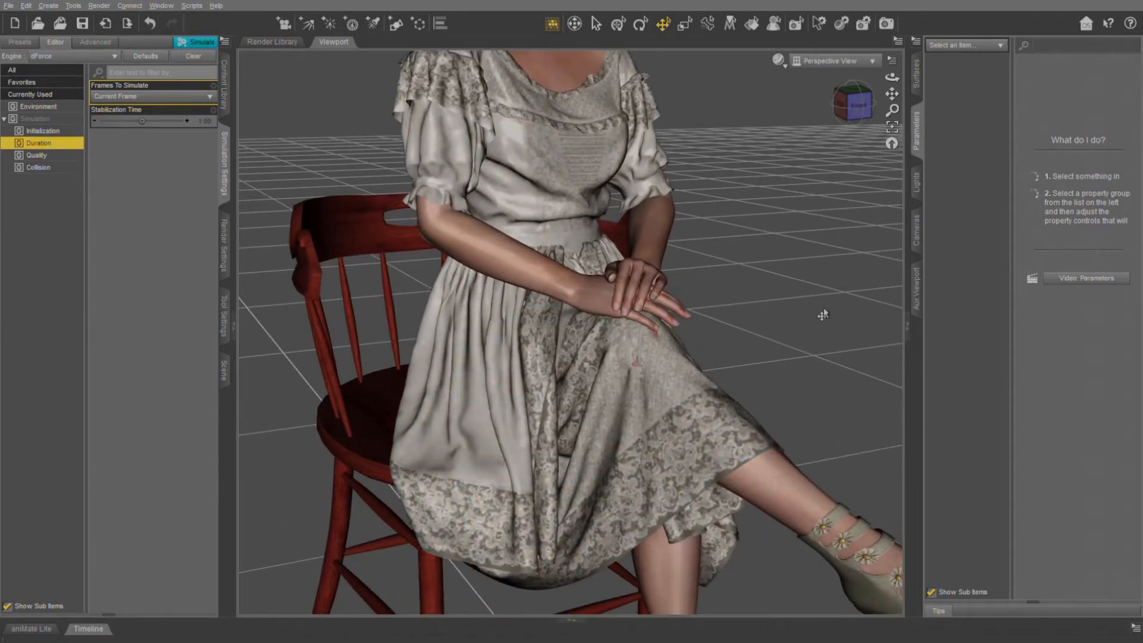
scroll(823, 314, "up", 3)
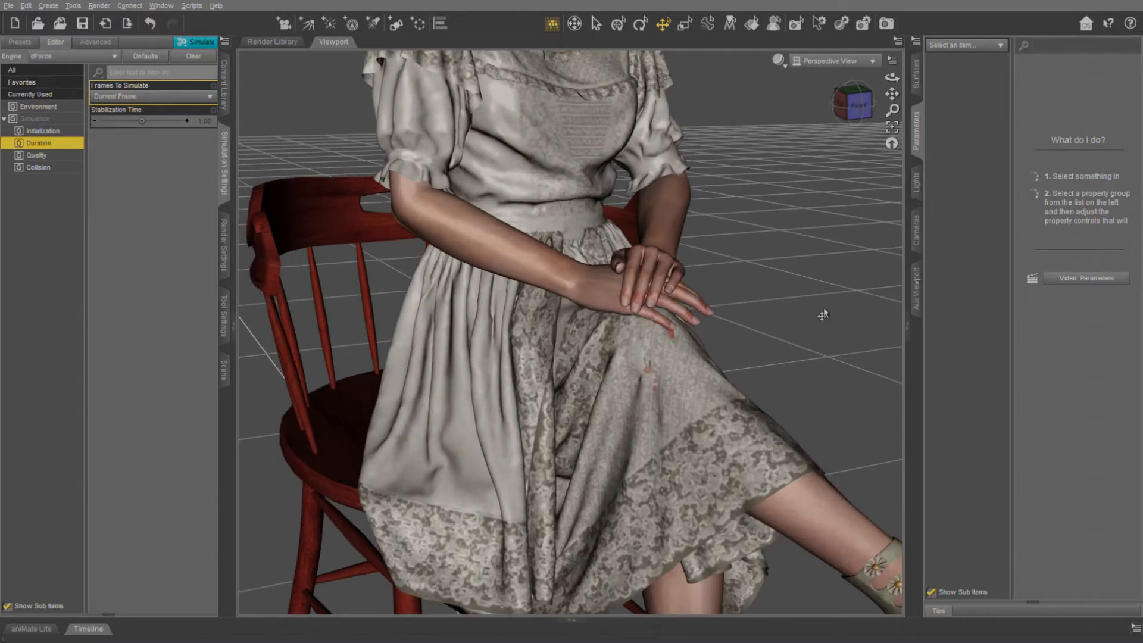
scroll(823, 315, "down", 5)
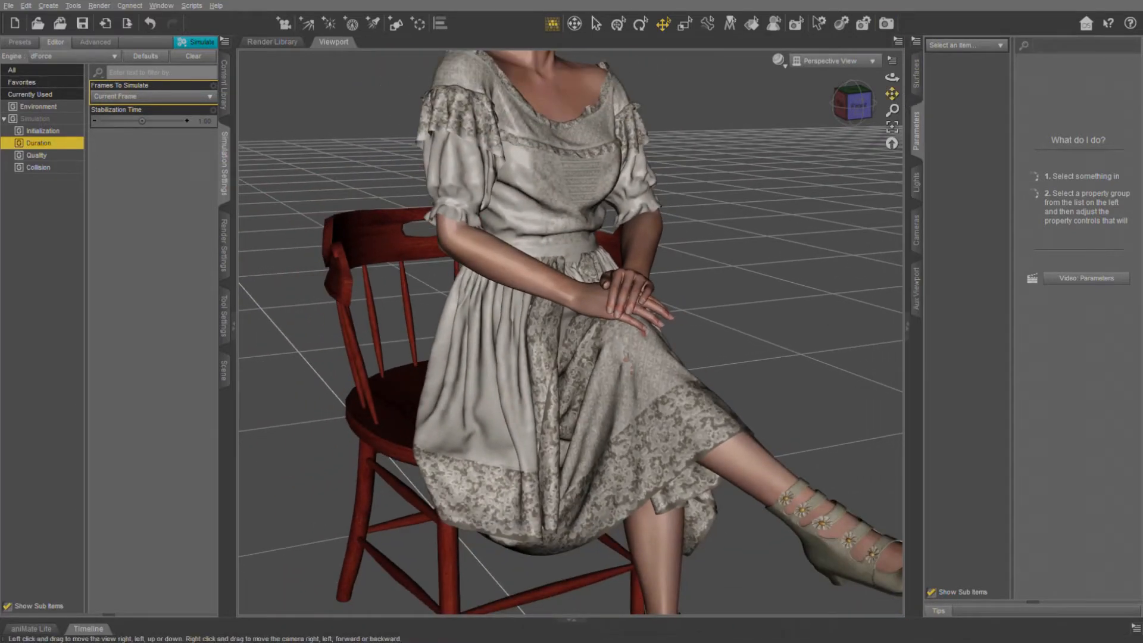
left_click_drag(892, 93, 936, 64)
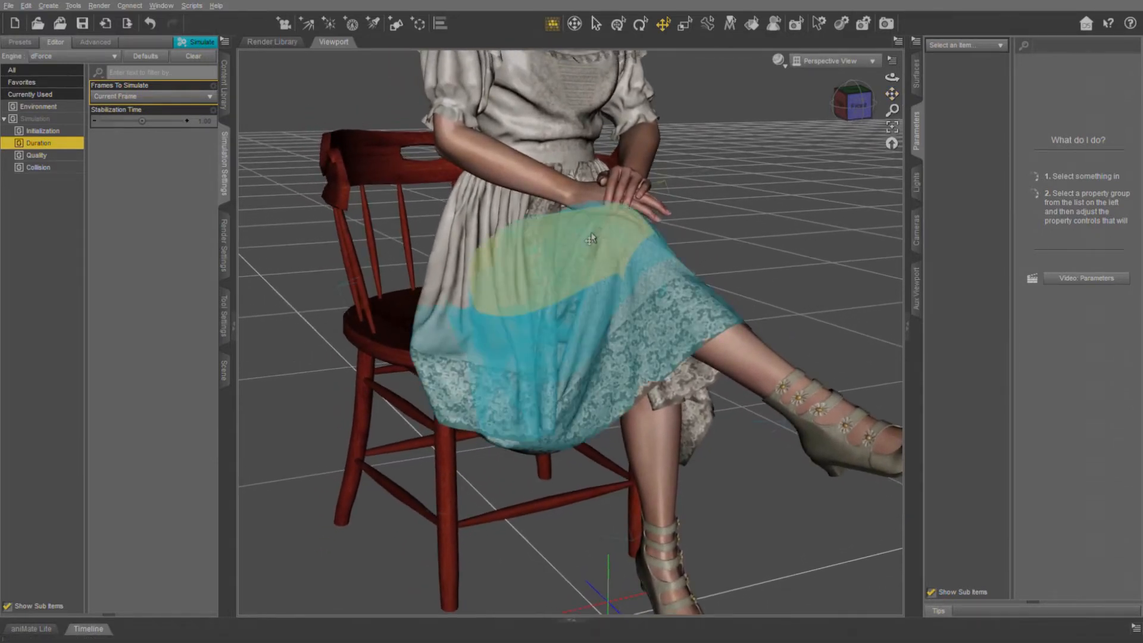
Step: Set the Bend of Dawn's right thigh to -108.5, then deselect it
left_click(590, 239)
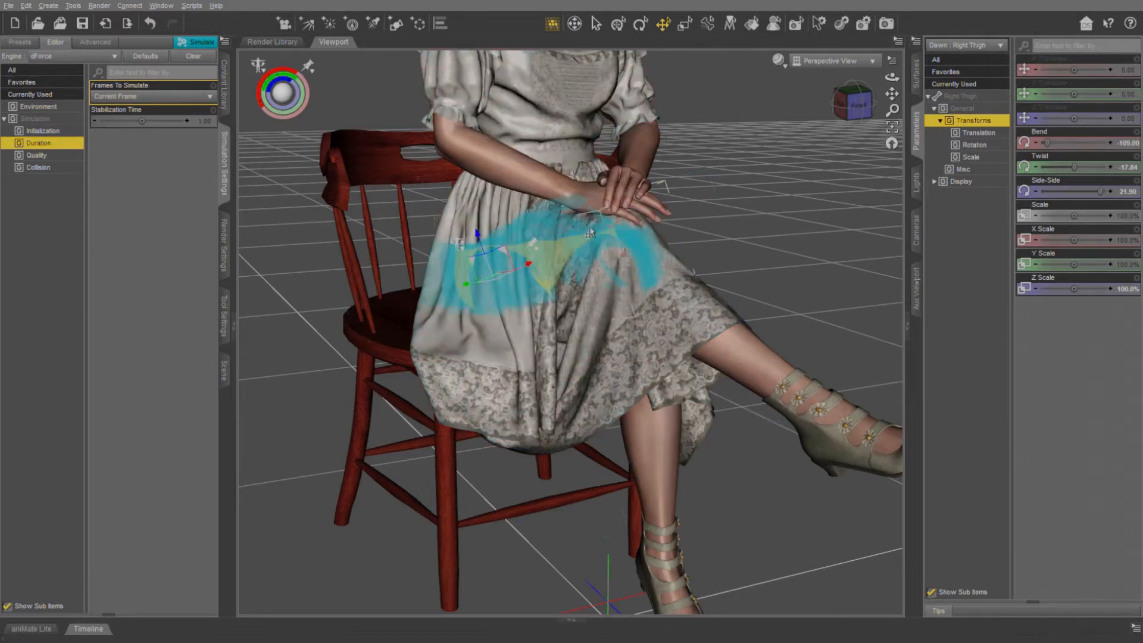
left_click(1131, 146)
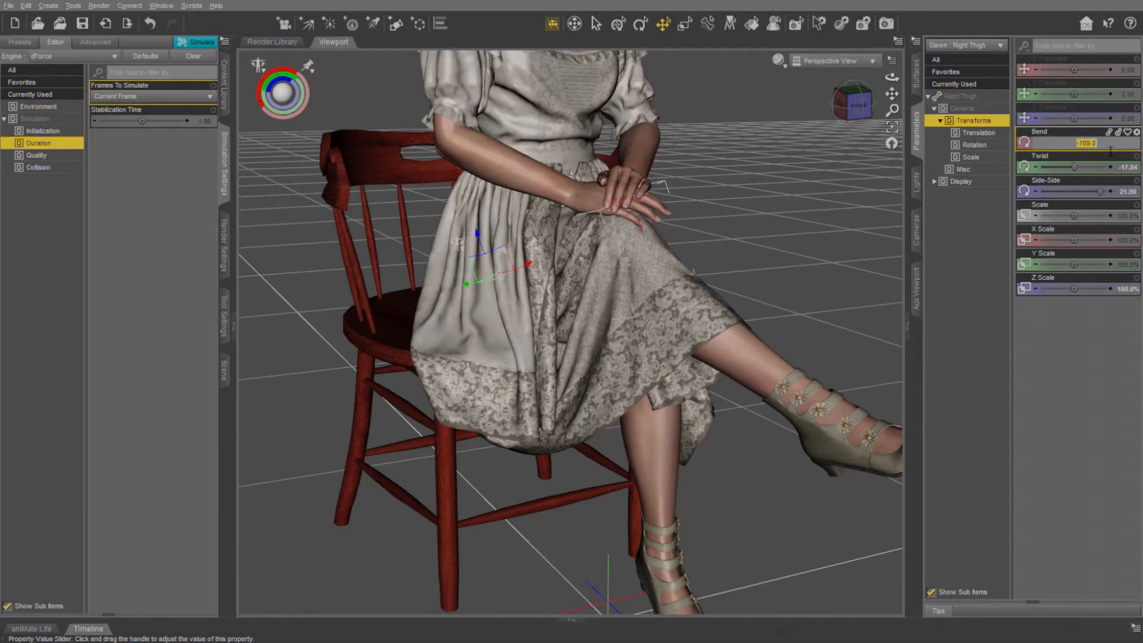
key("BackSpace")
type("-155.5")
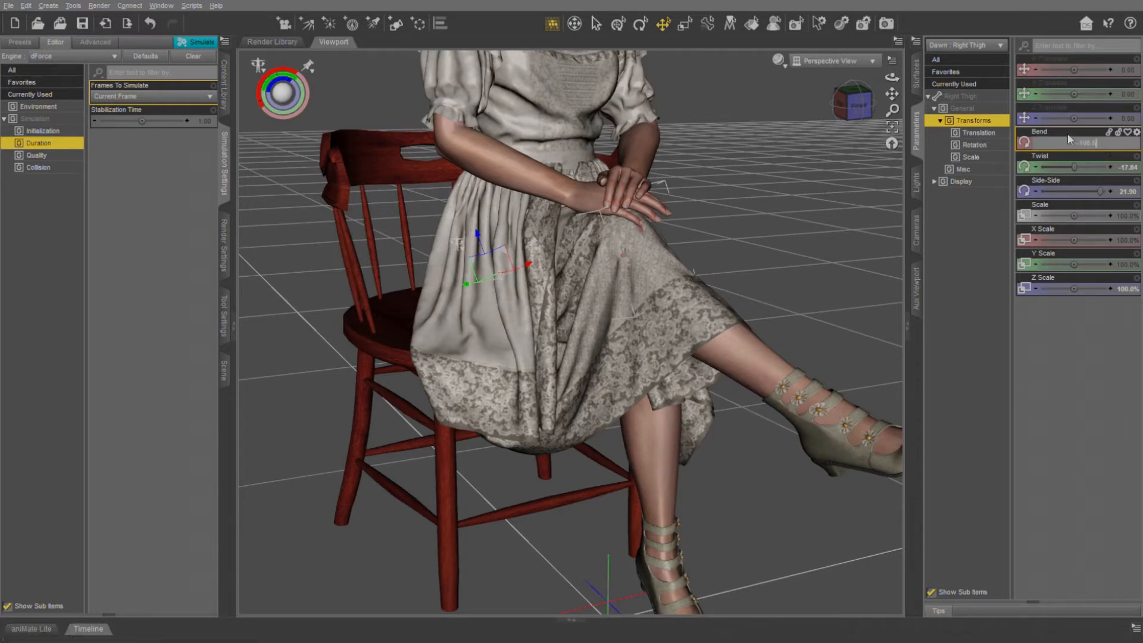
key("Return")
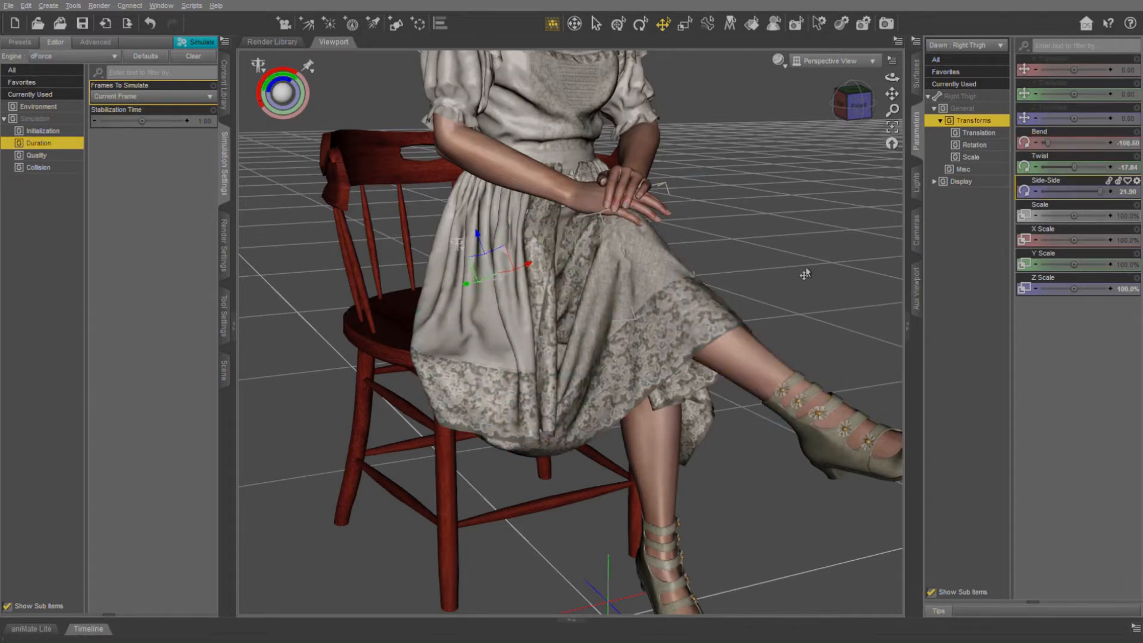
scroll(804, 274, "up", 5)
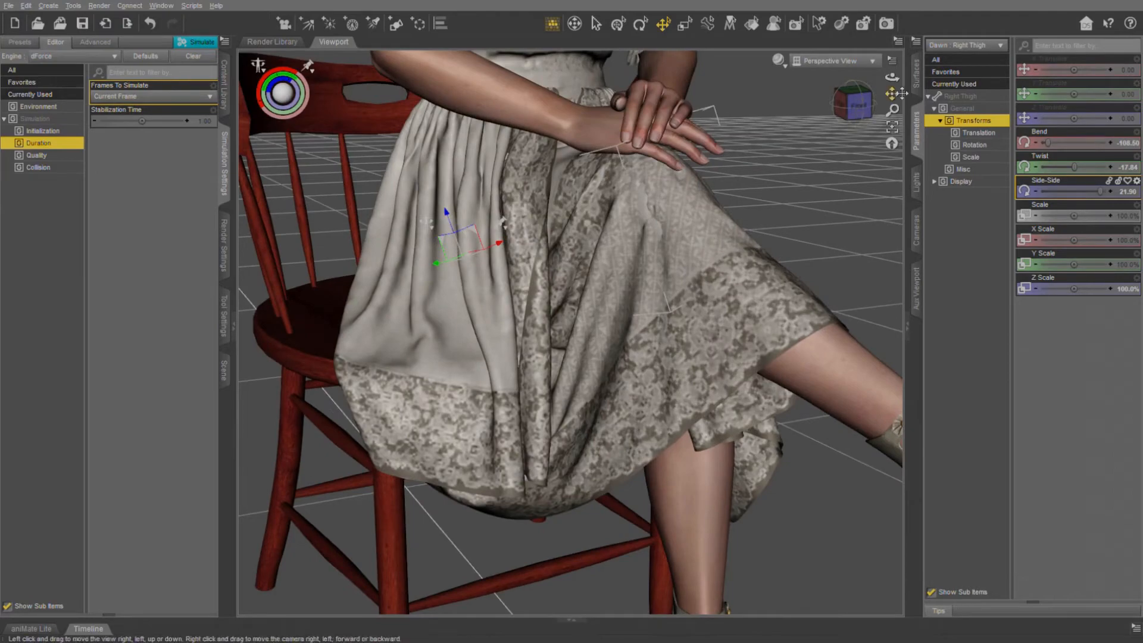
left_click(897, 87)
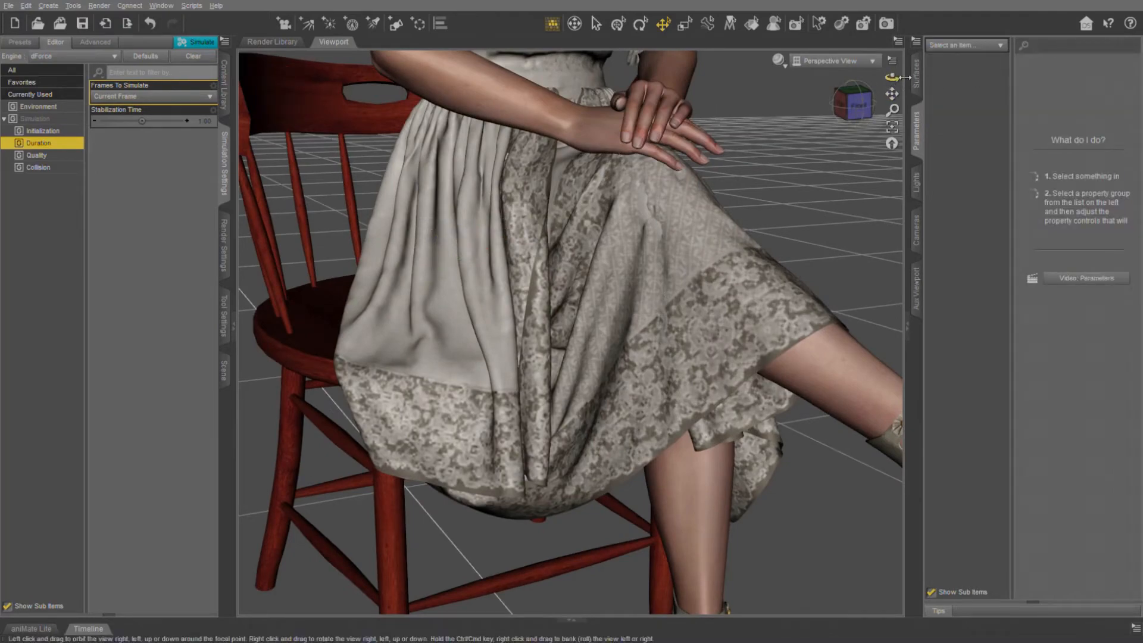
left_click_drag(892, 77, 854, 82)
scroll(717, 204, "down", 3)
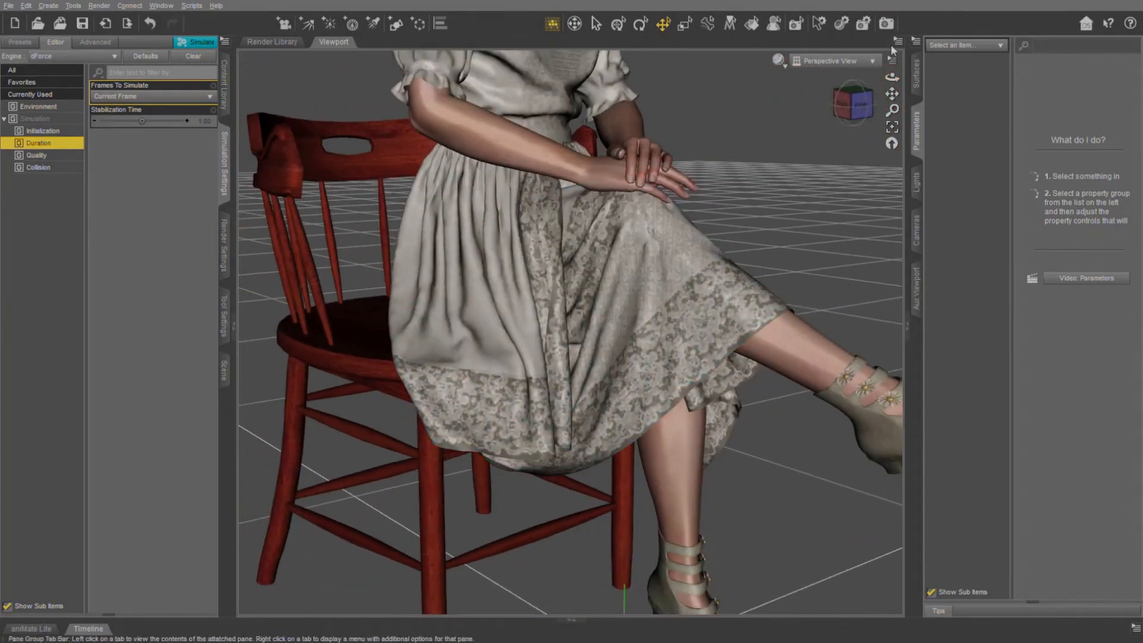
Step: Open the surface settings of the Klara Dress's Undies material
left_click(919, 83)
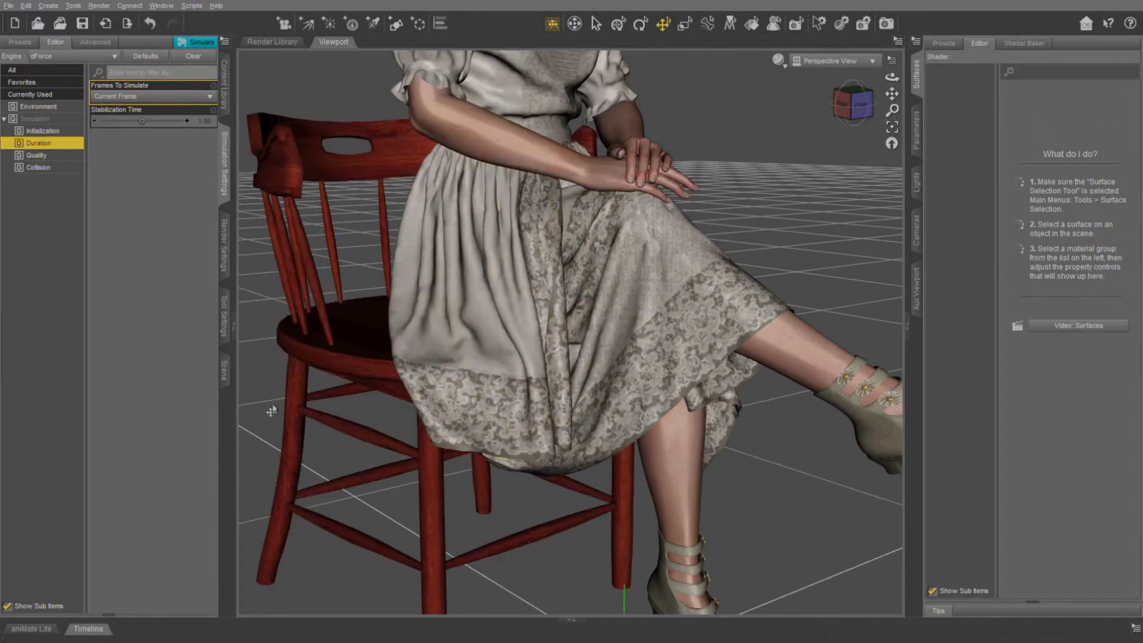
left_click(226, 375)
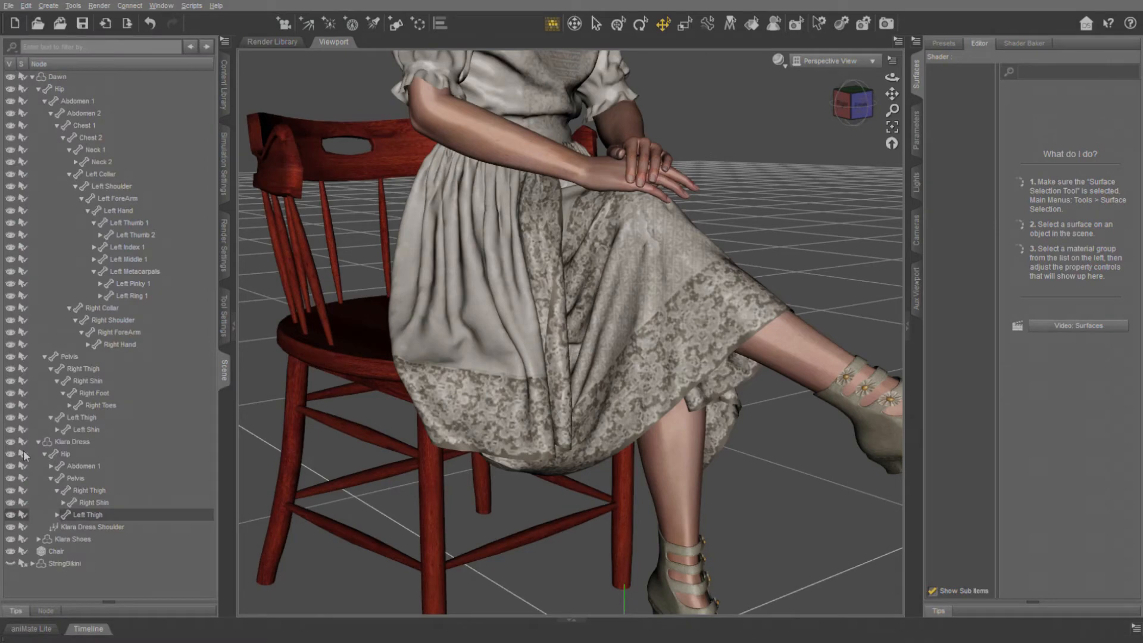
left_click(58, 444)
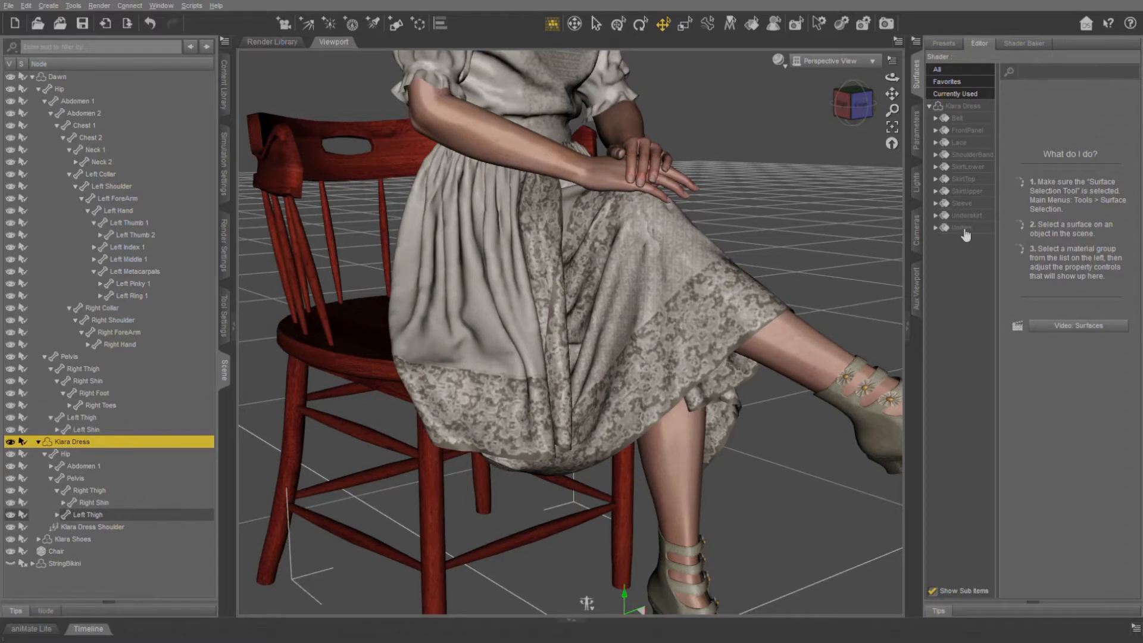
left_click(962, 228)
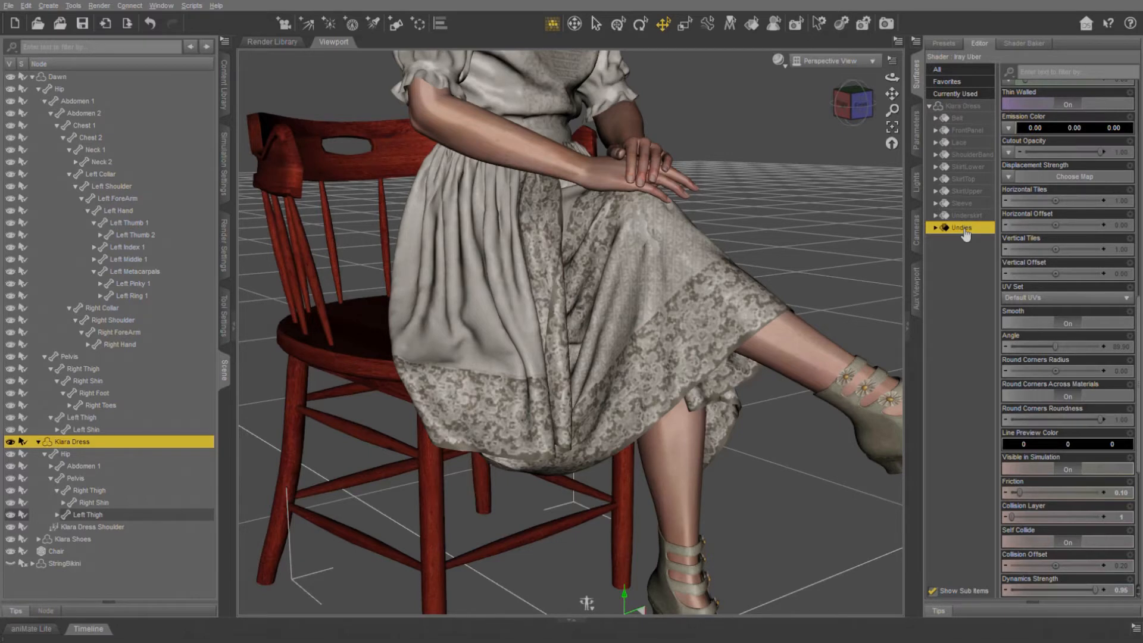
Step: Set the Cutout Opacity of the dress's Undies surface to 0
scroll(1033, 416, "down", 5)
scroll(1036, 407, "up", 7)
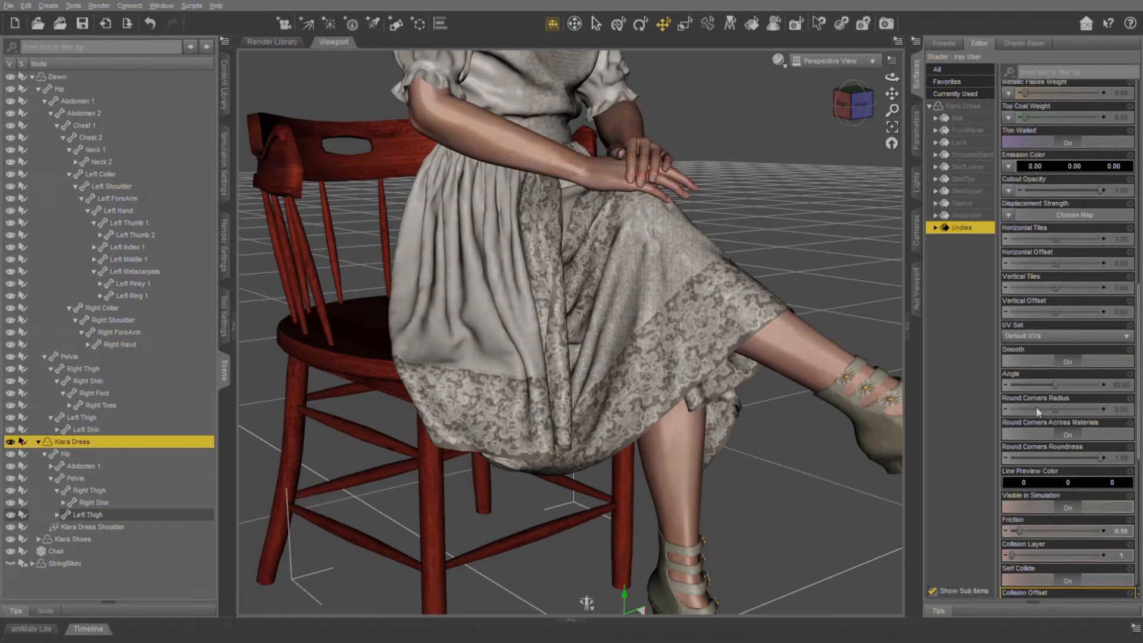
left_click_drag(1105, 225, 834, 269)
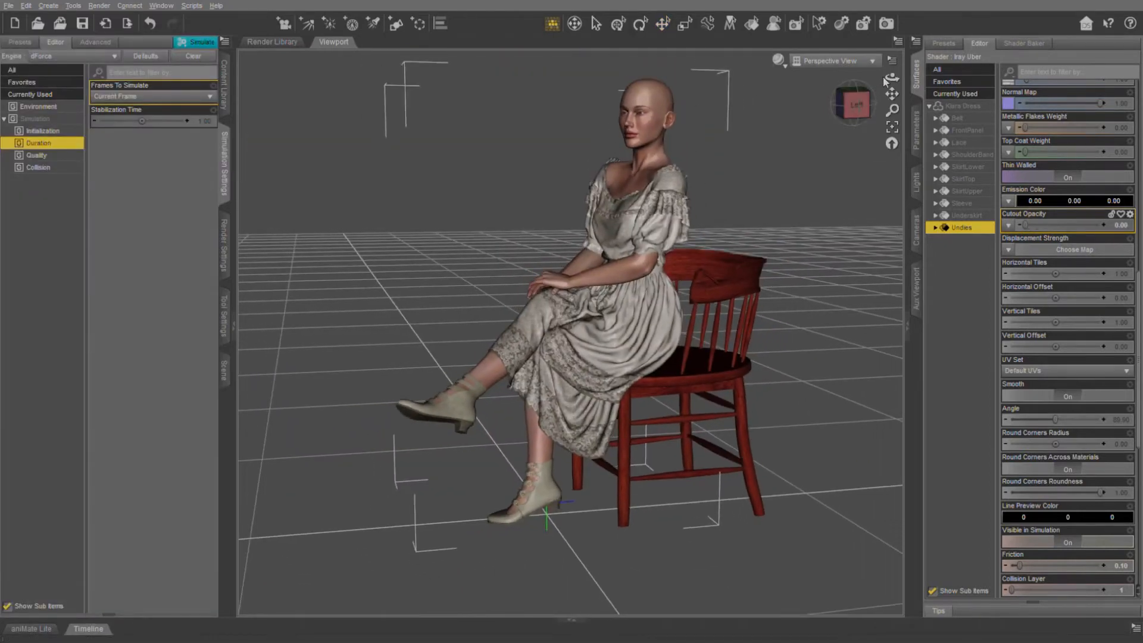
Step: Show the animation timeline and return the scene to frame 0
left_click_drag(891, 78, 833, 81)
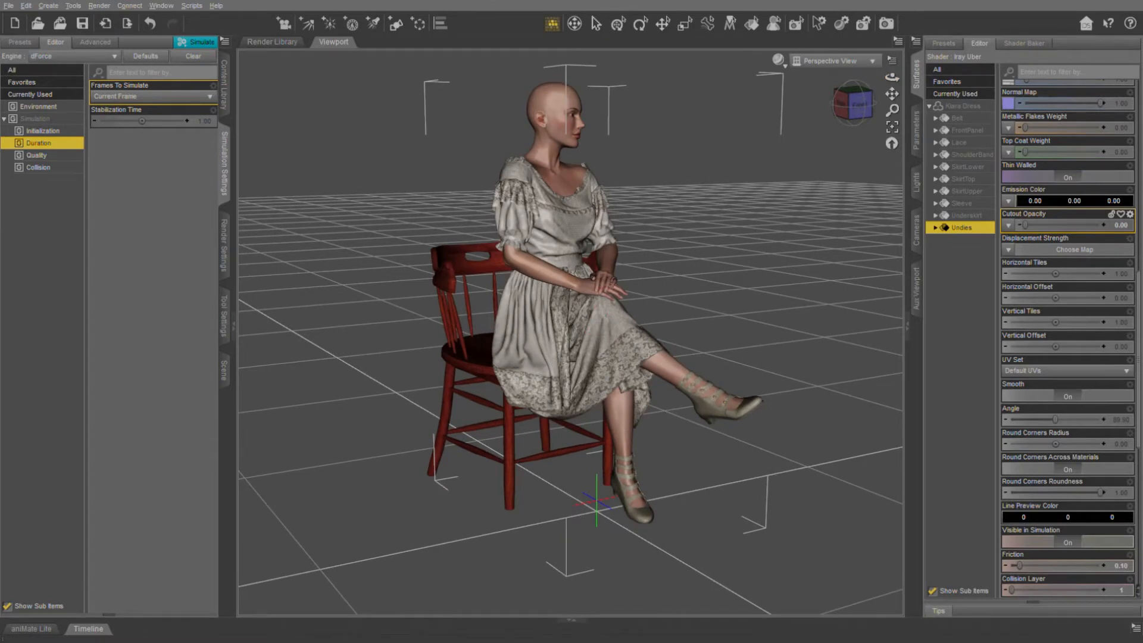
left_click(662, 23)
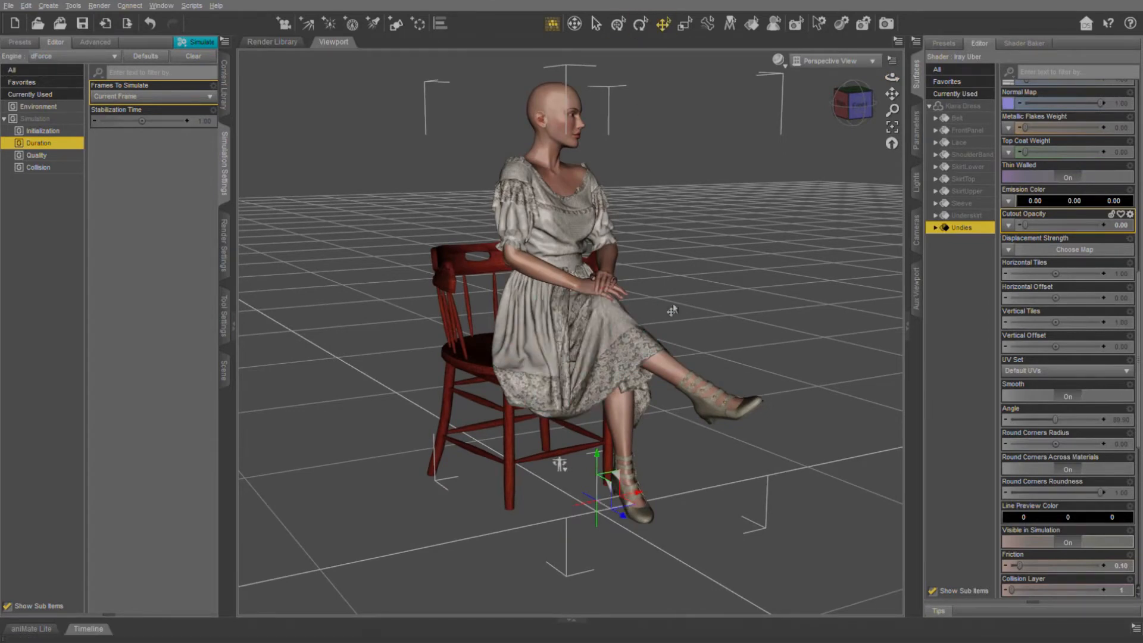
left_click_drag(891, 78, 970, 75)
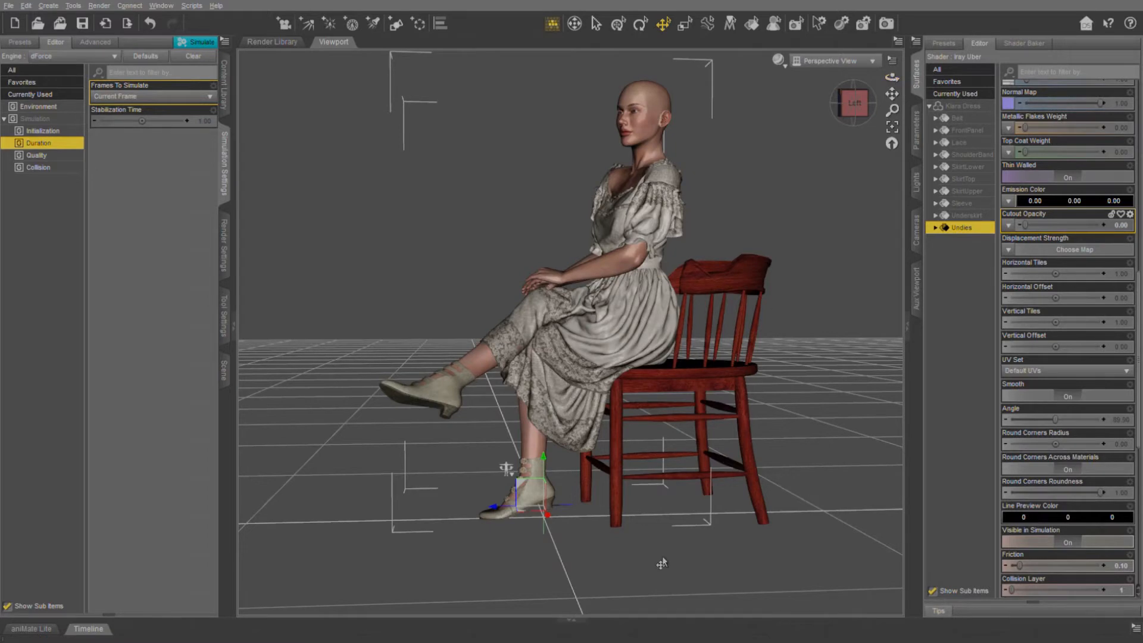
left_click(573, 621)
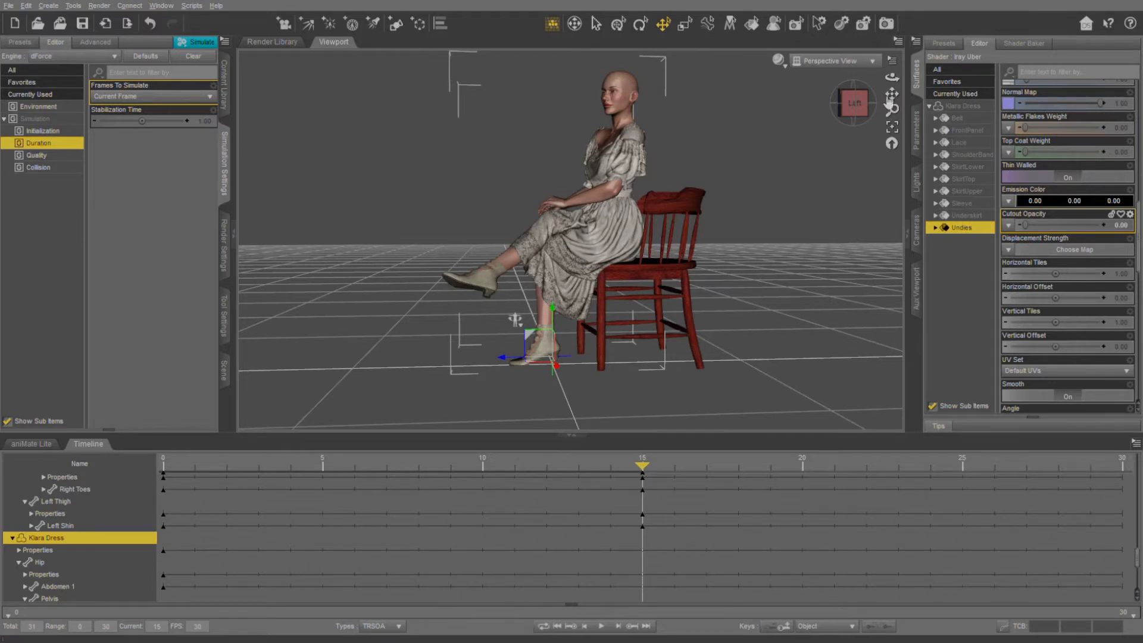
left_click_drag(891, 76, 895, 111)
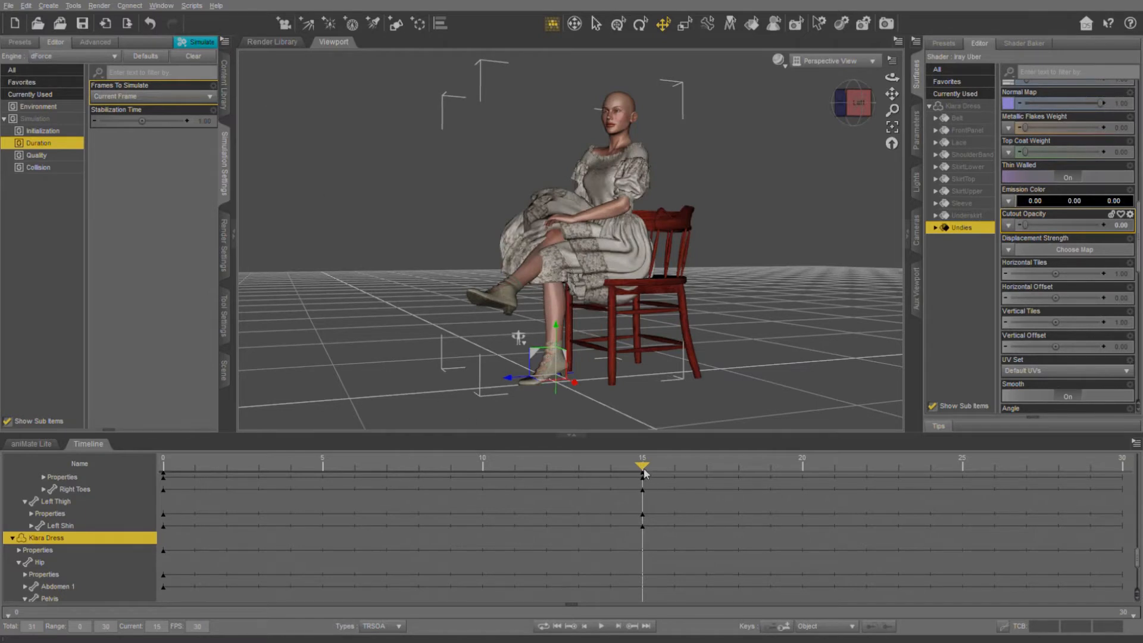
left_click_drag(644, 473, 64, 498)
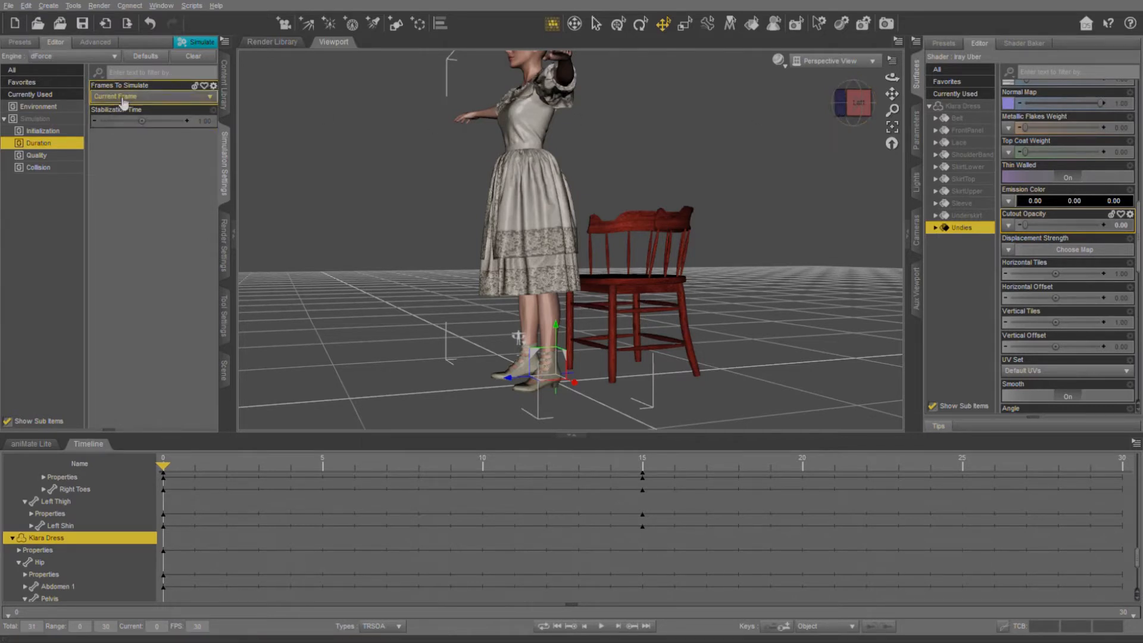
Step: Run the dForce simulation as Animated (Use Timeline Play Range) with Start Bones From Memorized Pose turned off
left_click(122, 124)
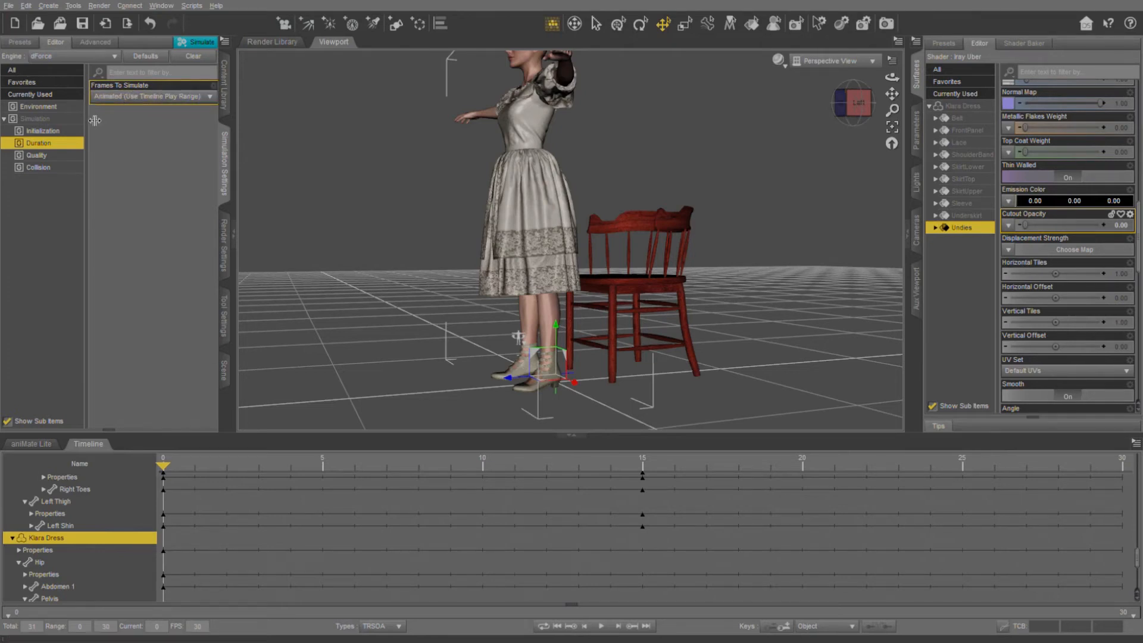
left_click(43, 131)
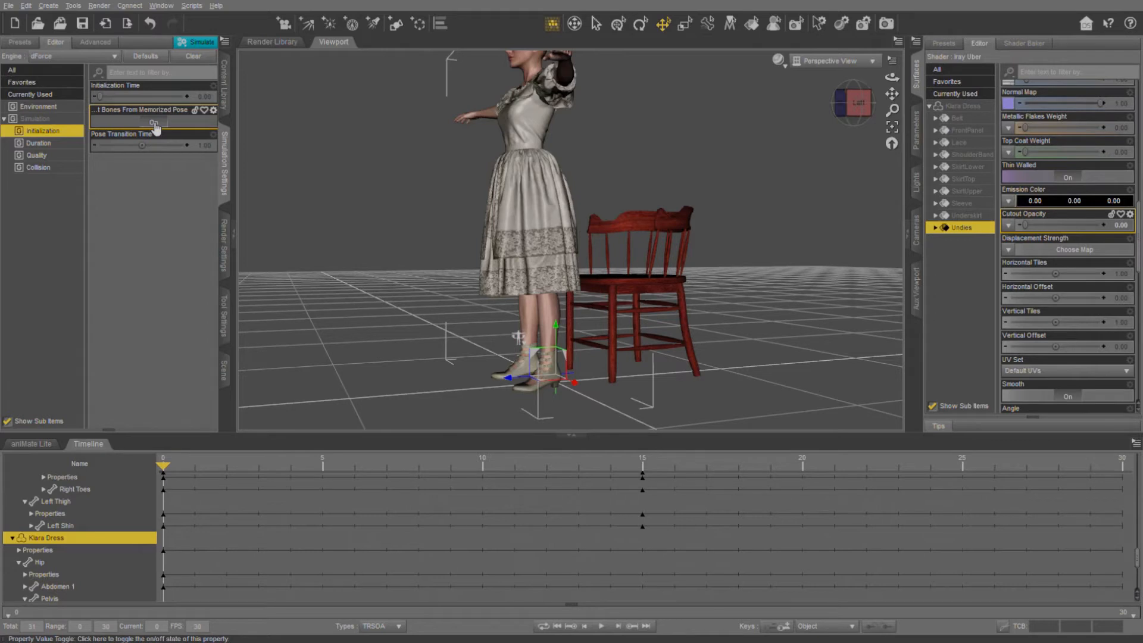
left_click(158, 123)
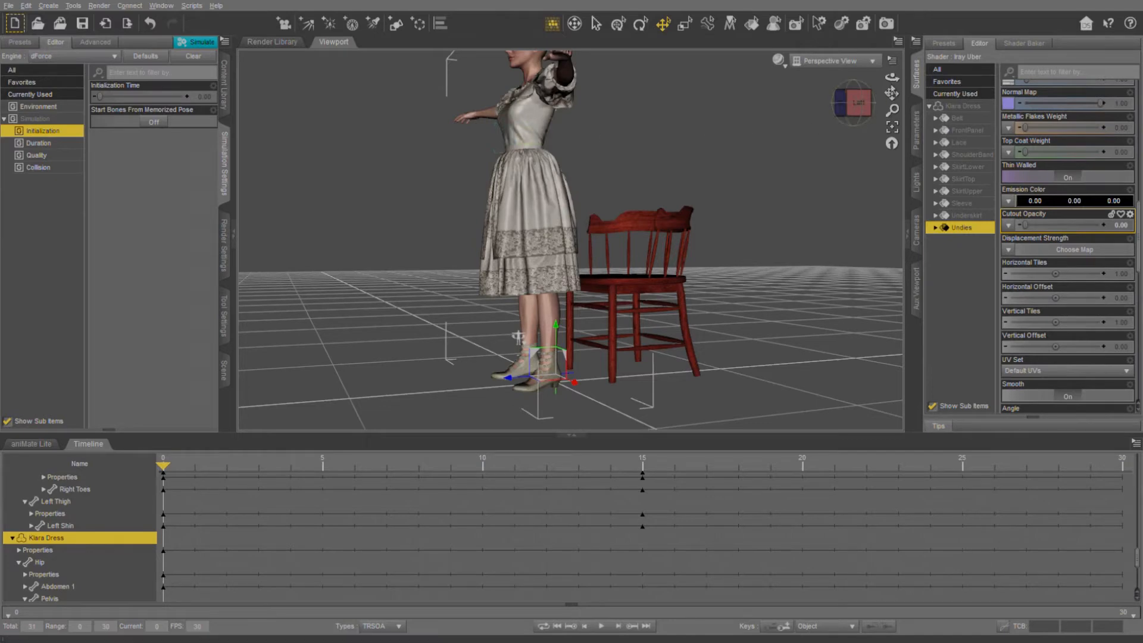
Step: Inspect the simulated dress at frame 30 from the side, front and back, focusing on the skirt around the raised knee and hands
left_click_drag(892, 76, 888, 112)
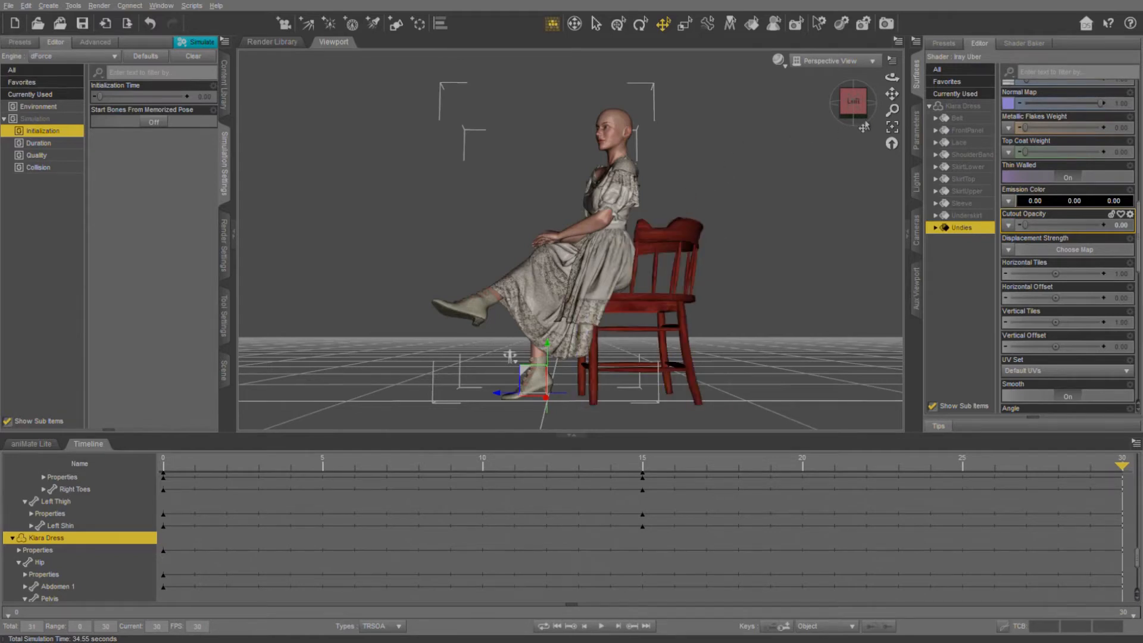
left_click_drag(891, 77, 1029, 82)
scroll(595, 274, "up", 3)
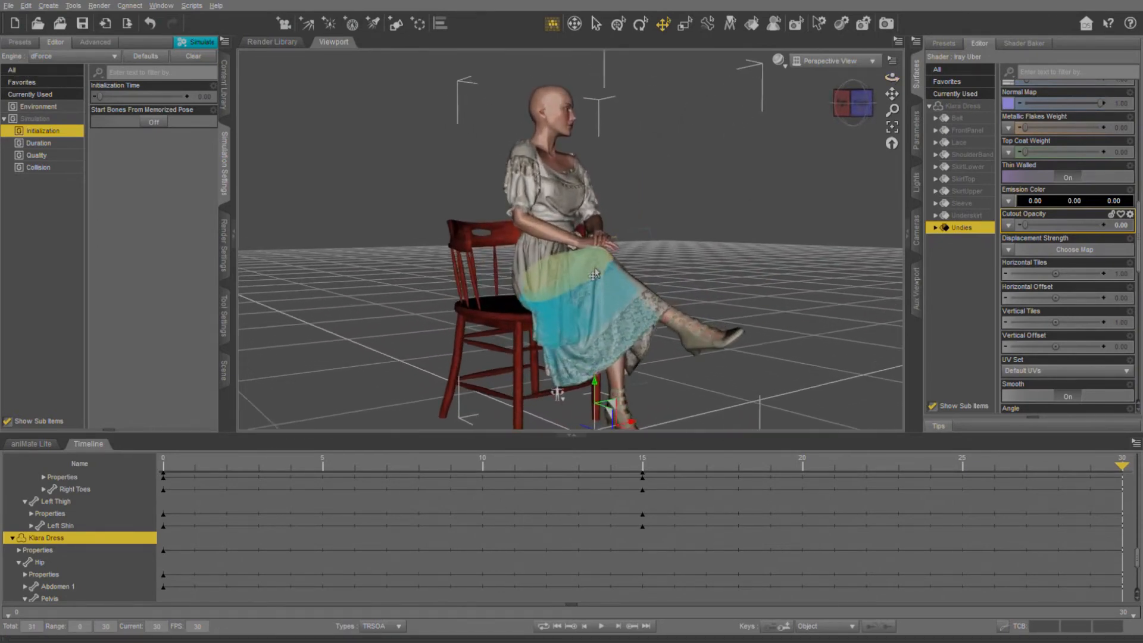
scroll(595, 274, "up", 5)
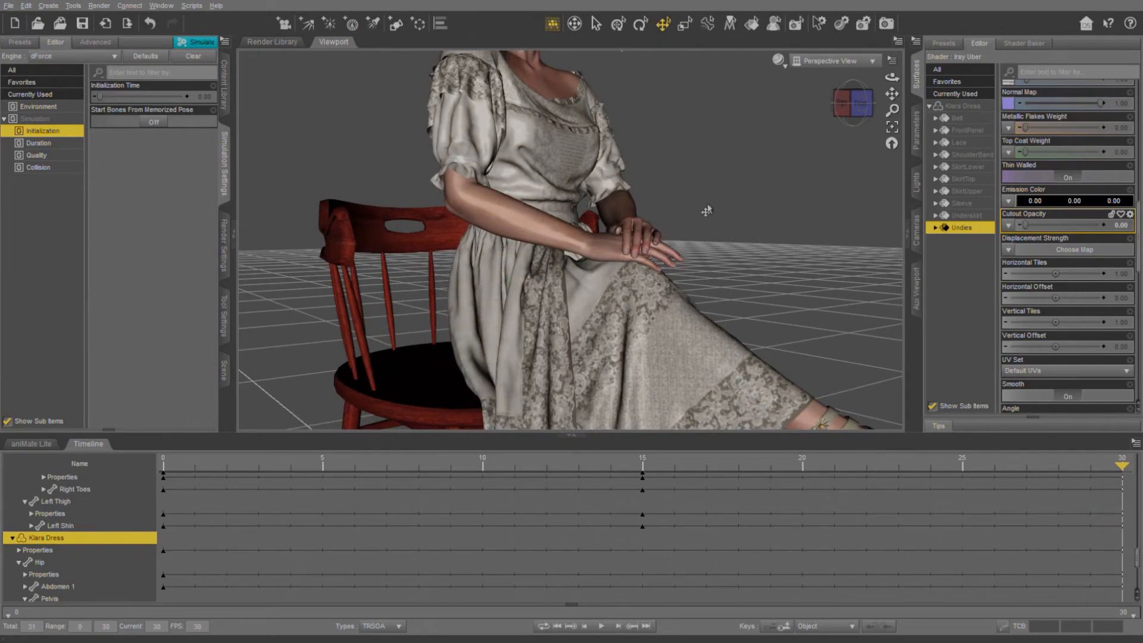
left_click_drag(892, 93, 793, 128)
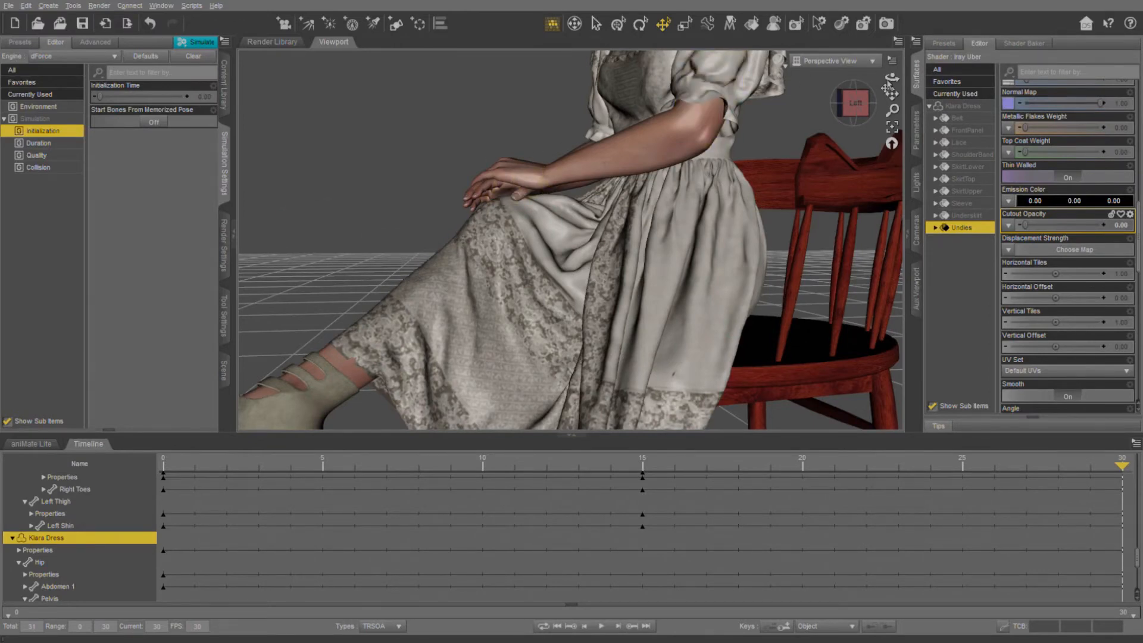
mouse_move(891, 77)
left_mouse_down()
mouse_move(833, 79)
mouse_move(895, 87)
mouse_move(895, 76)
mouse_move(779, 81)
mouse_move(881, 80)
left_mouse_up()
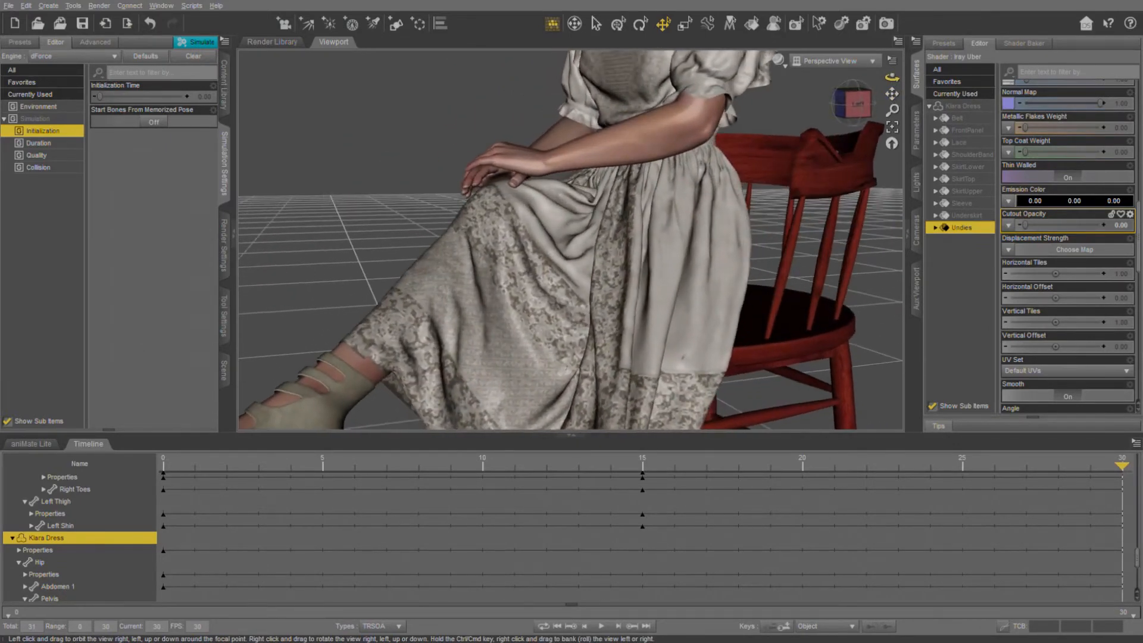
mouse_move(891, 77)
left_mouse_down()
mouse_move(877, 78)
mouse_move(899, 74)
left_mouse_up()
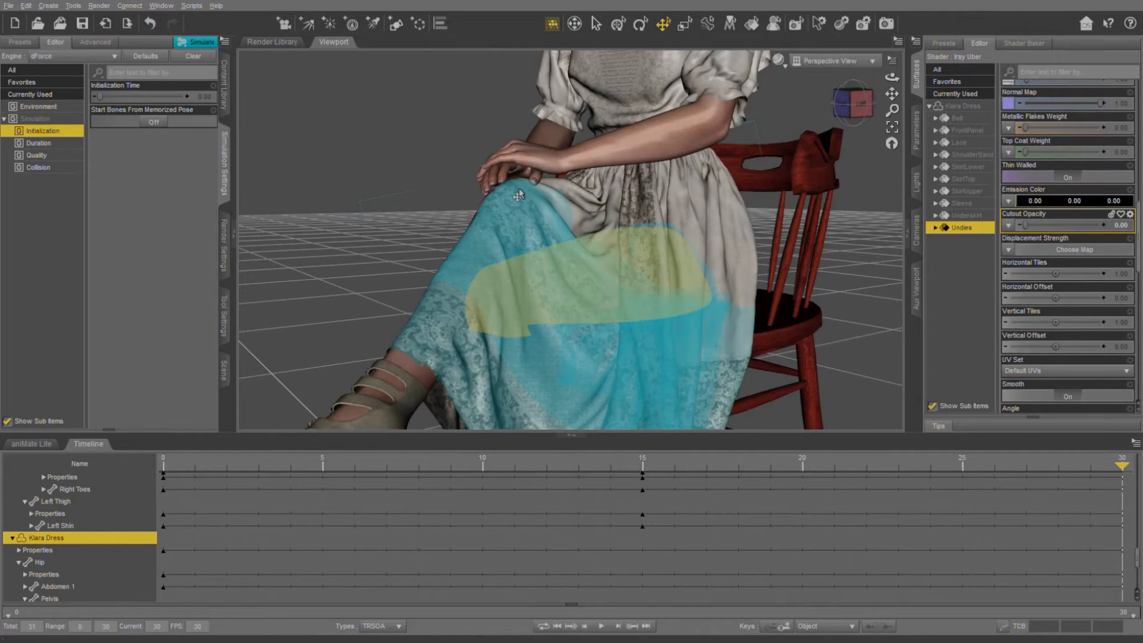
scroll(514, 196, "down", 3)
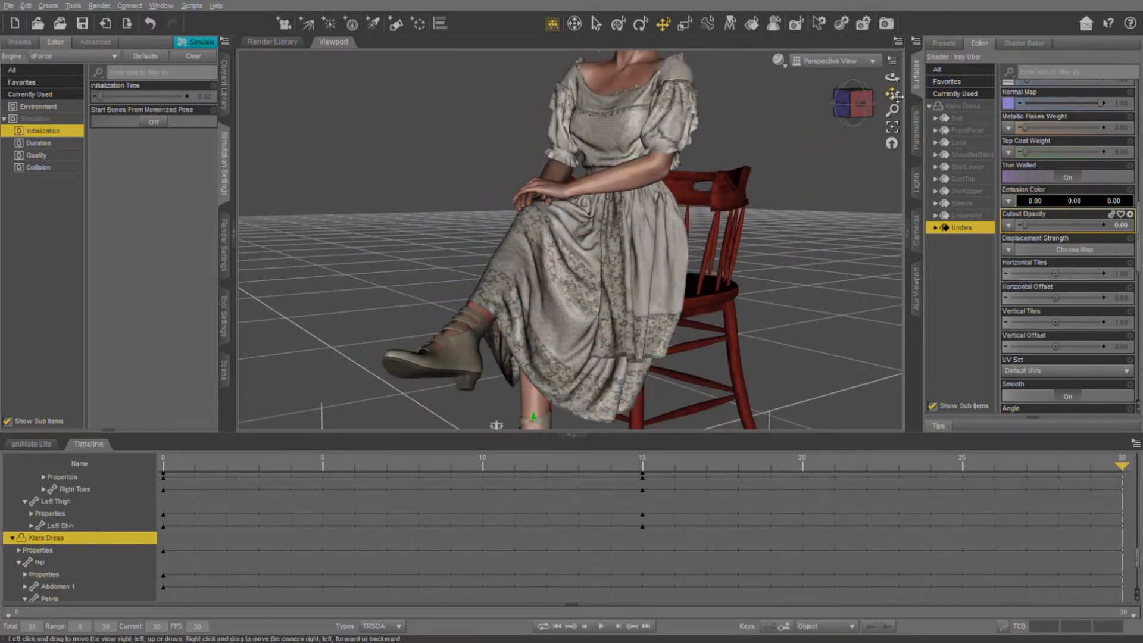
left_click_drag(892, 77, 848, 83)
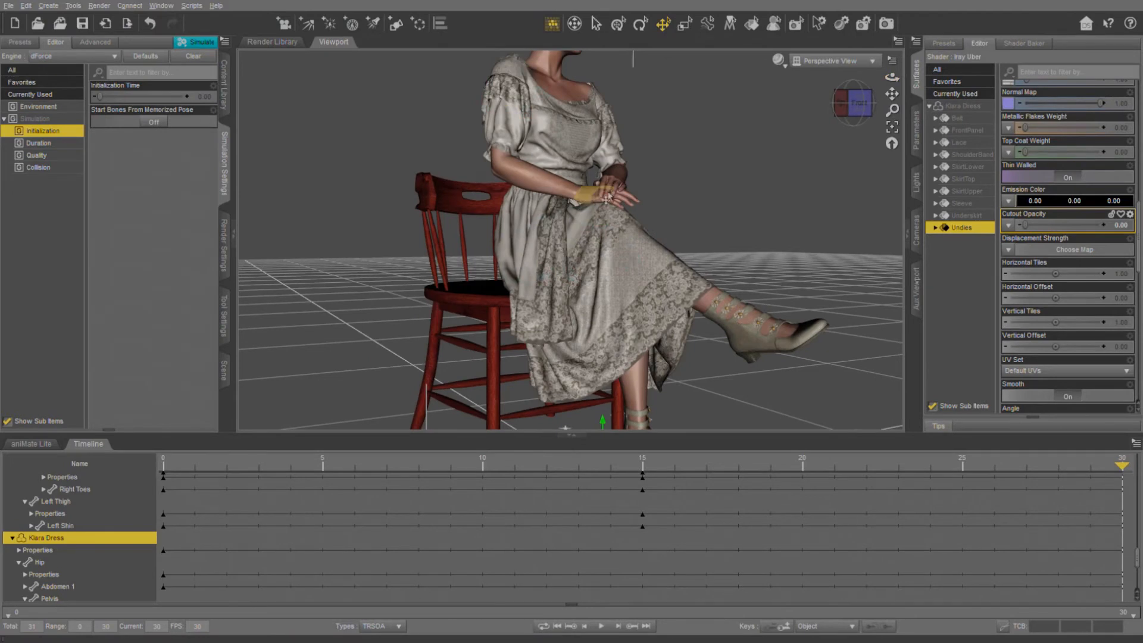
left_click_drag(892, 93, 904, 101)
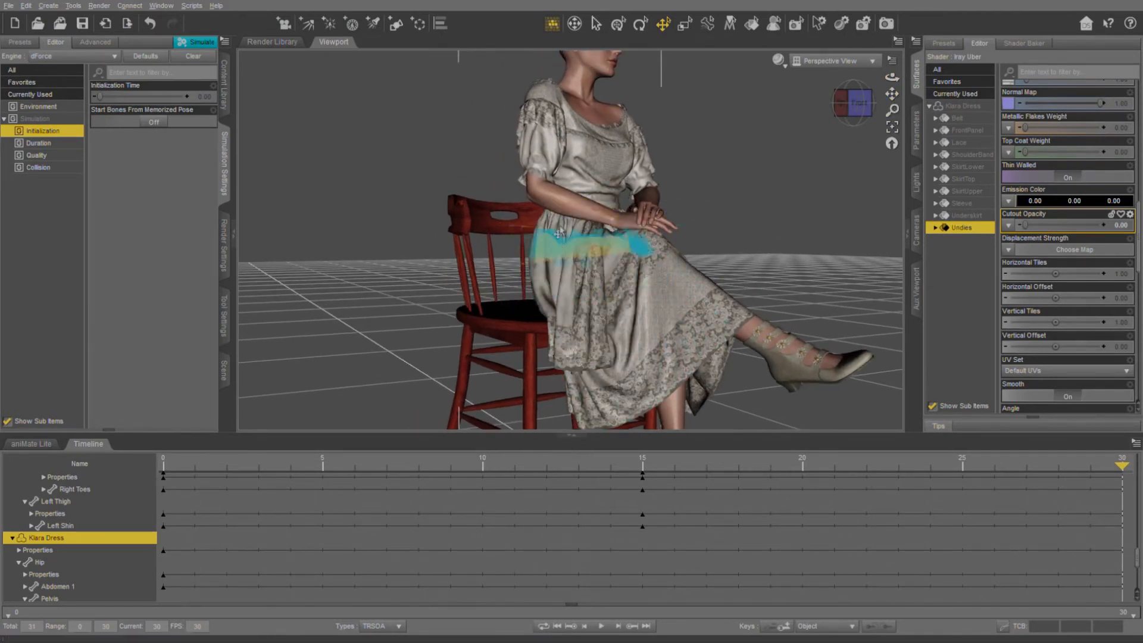
left_click_drag(896, 86, 554, 294)
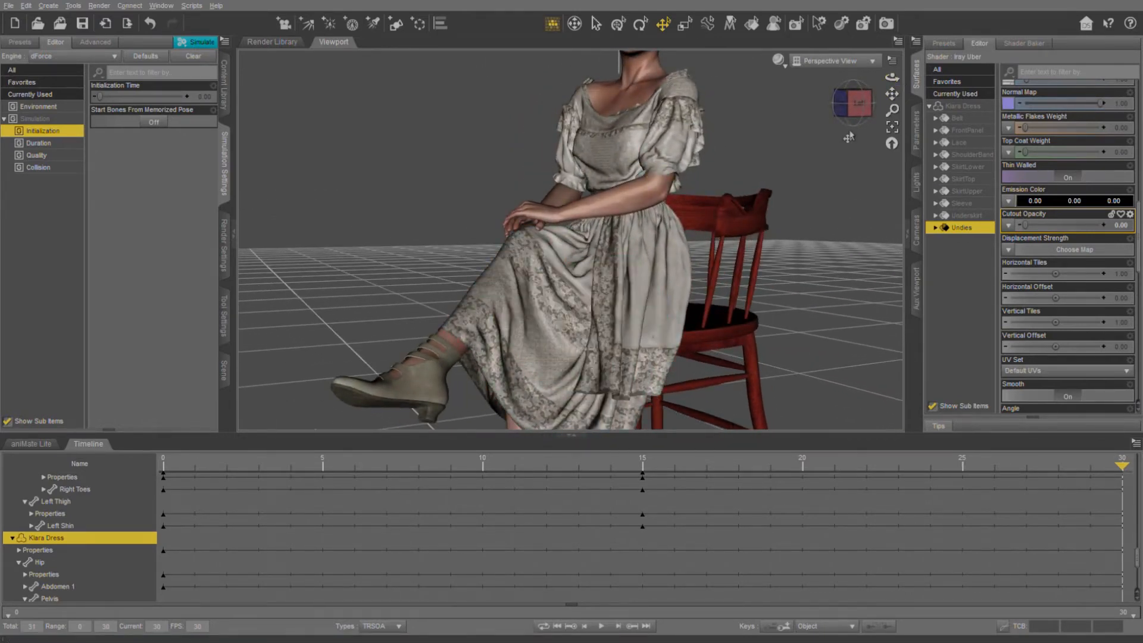
left_click_drag(898, 97, 896, 36)
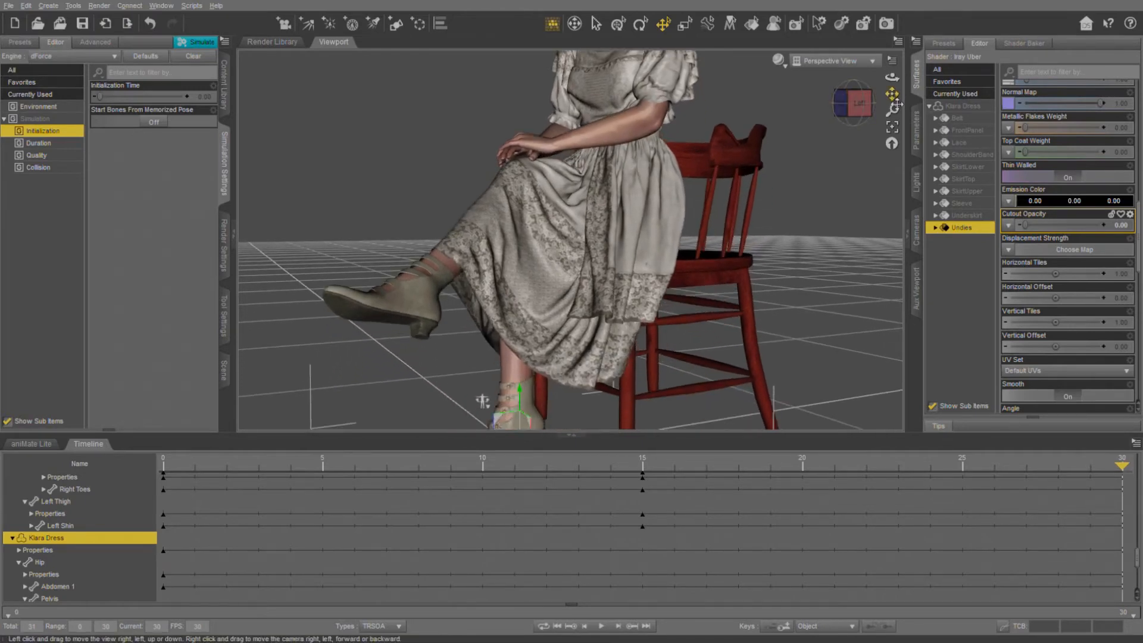
left_click_drag(898, 80, 970, 95)
left_click_drag(521, 348, 540, 336)
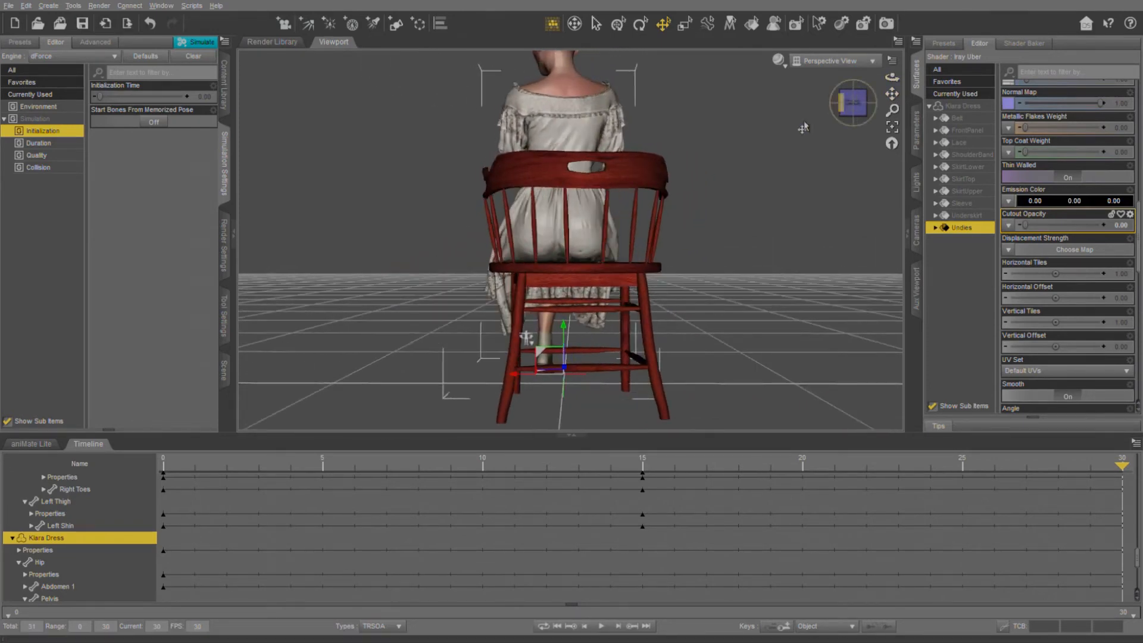
Step: Examine from behind and from the side how the back of the dress meets the chair seat at frame 15
scroll(540, 336, "up", 5)
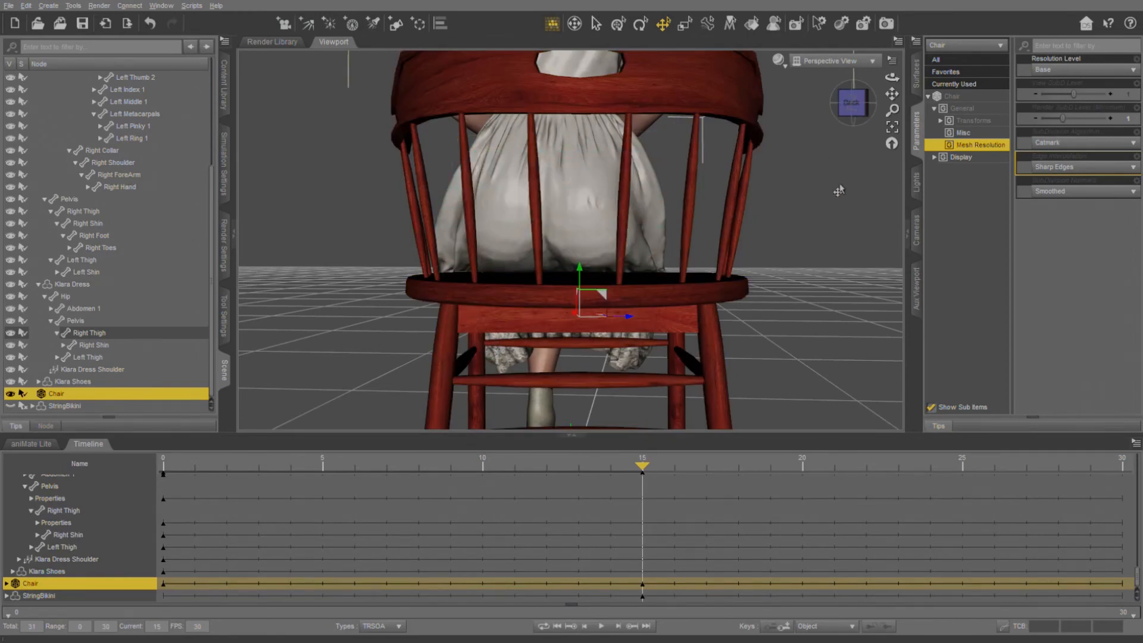
left_click_drag(892, 76, 836, 78)
left_click_drag(539, 227, 552, 228)
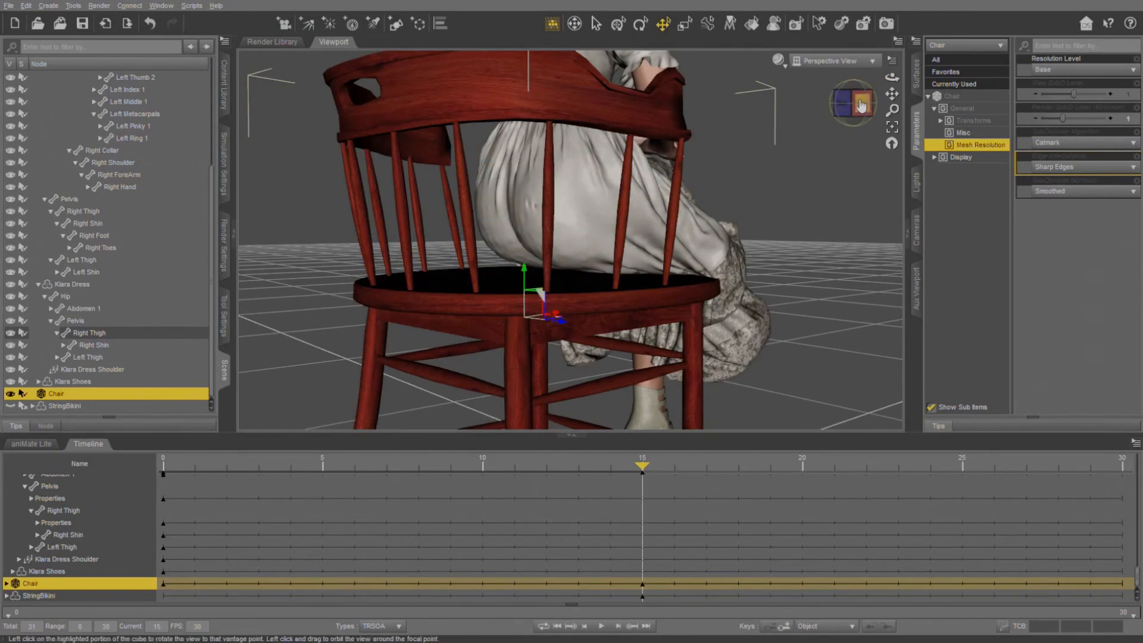
mouse_move(892, 77)
left_mouse_down()
mouse_move(862, 79)
mouse_move(899, 79)
left_mouse_up()
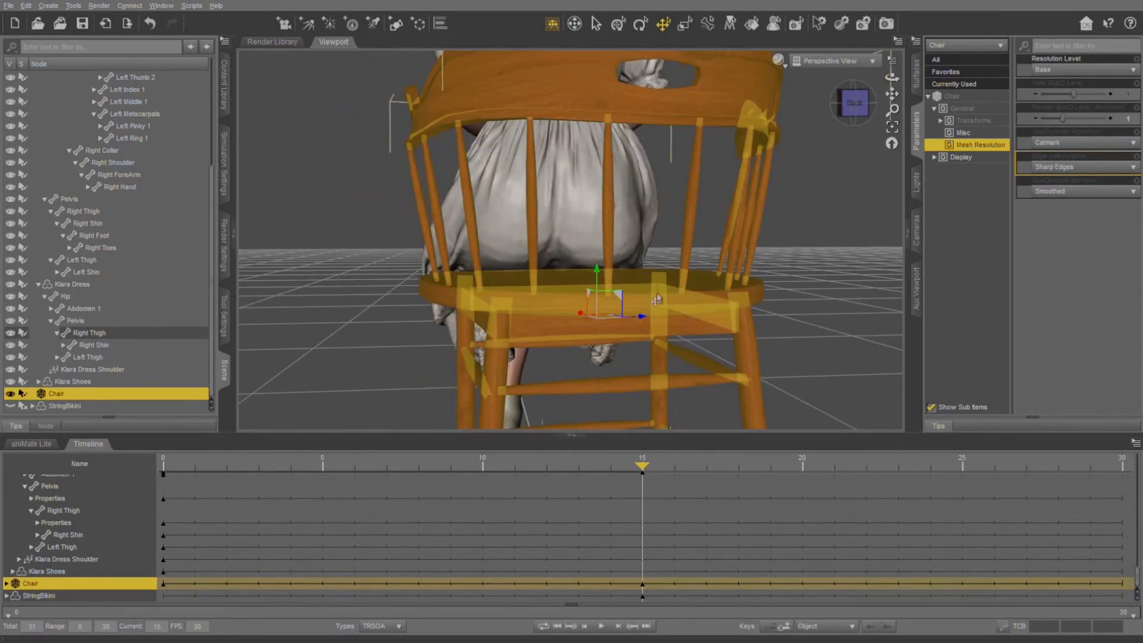
left_click(855, 102)
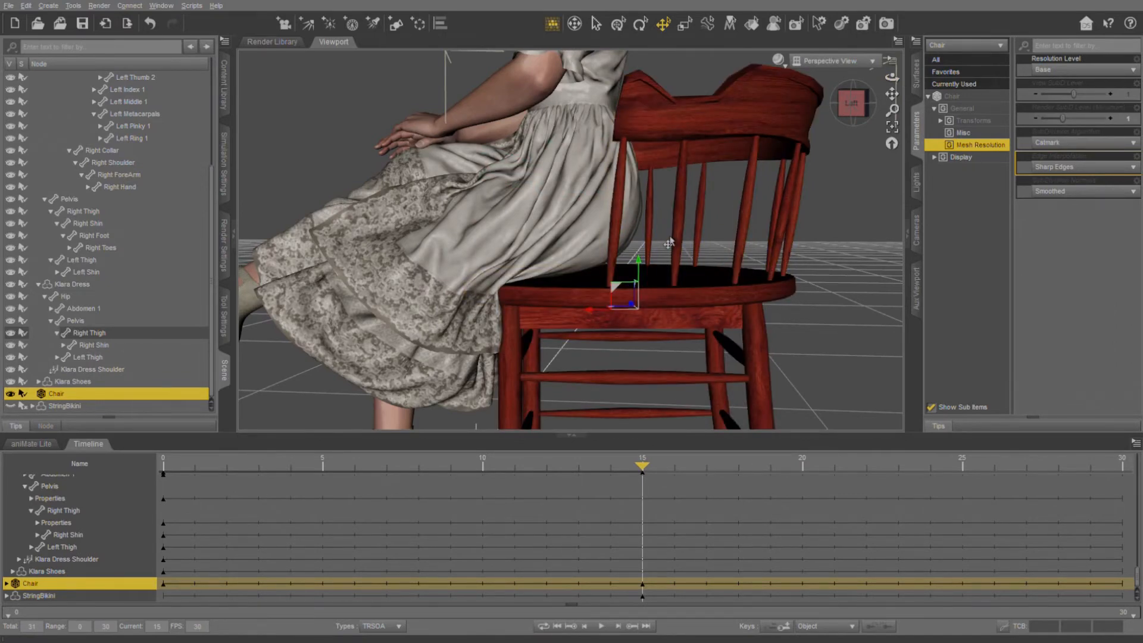
scroll(669, 242, "down", 3)
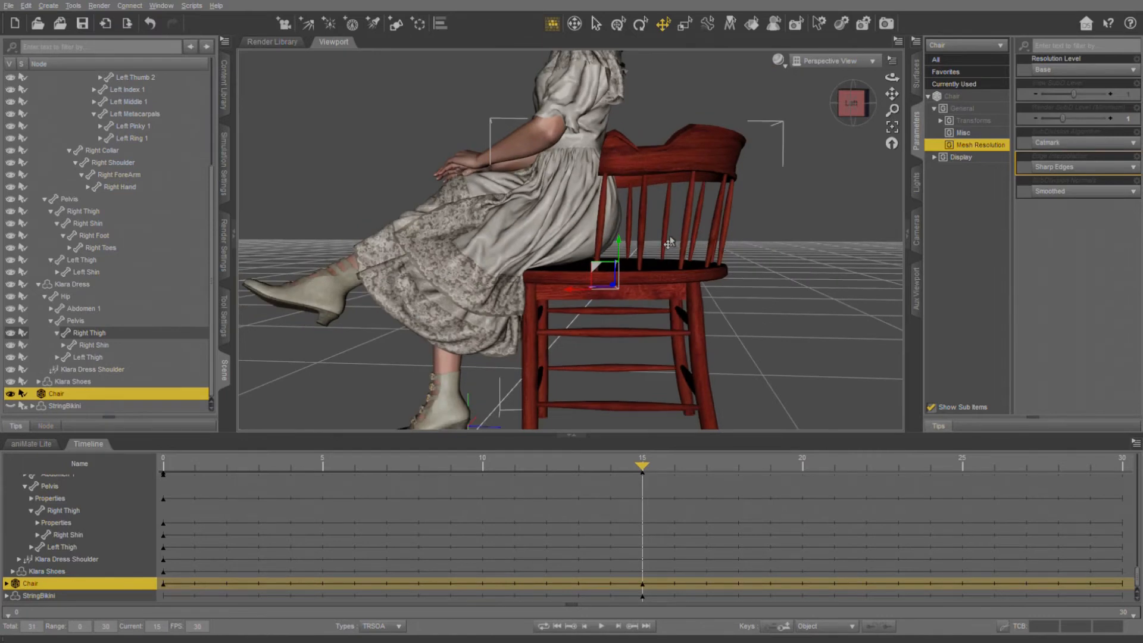
left_click_drag(891, 77, 872, 43)
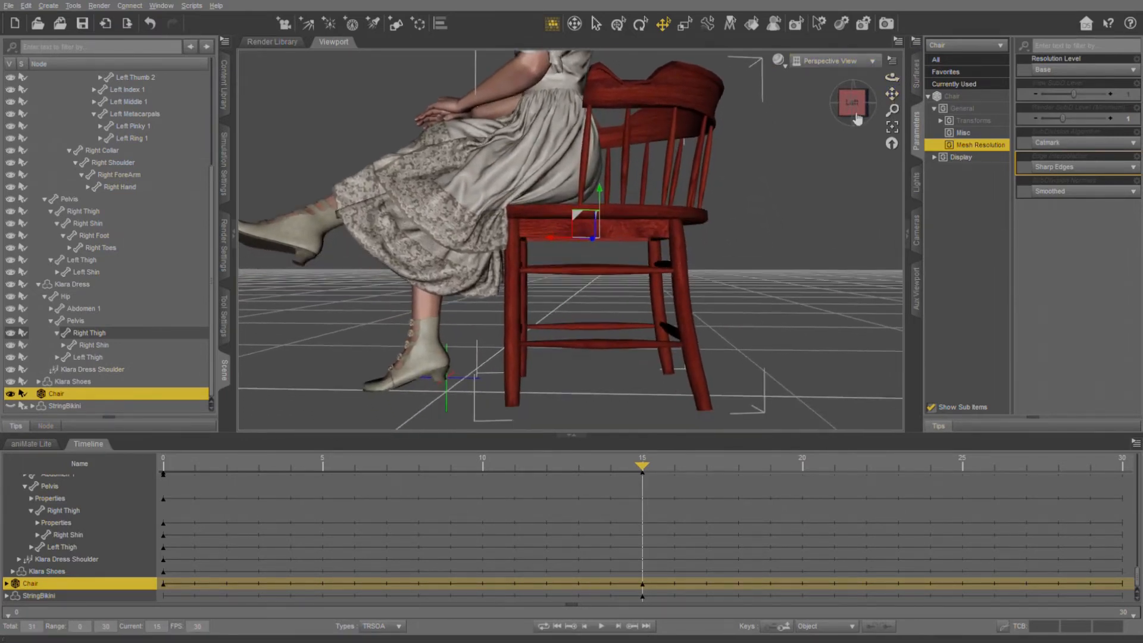
scroll(664, 262, "down", 2)
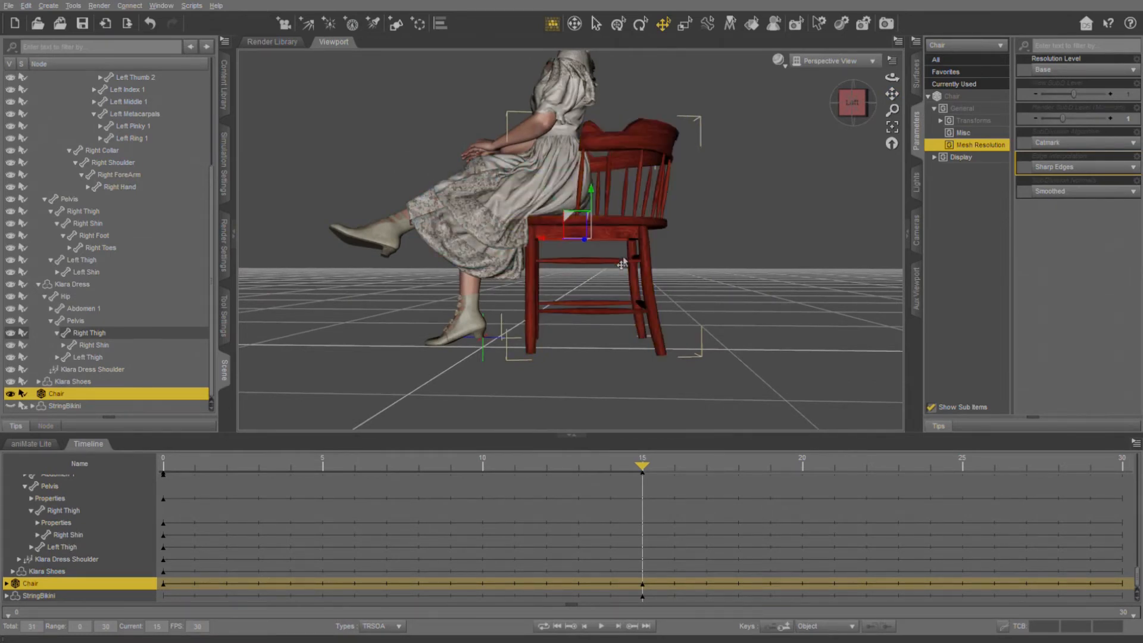
left_click_drag(891, 94, 896, 119)
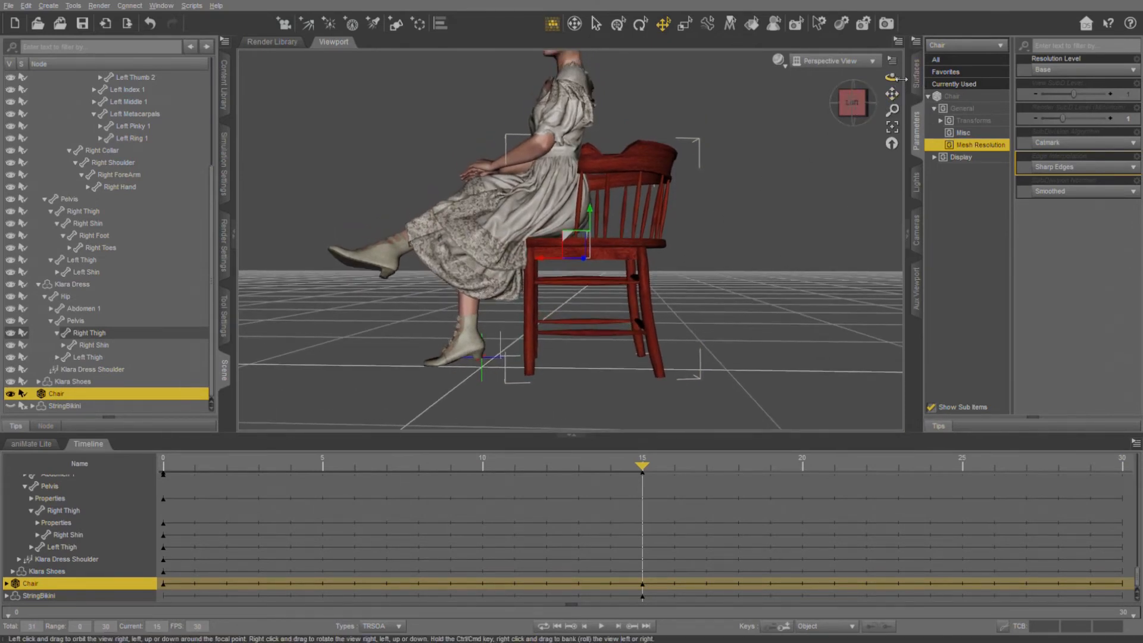
left_click_drag(900, 79, 900, 73)
Step: Return to frame 0 and lower the chair slightly below its current height
left_click_drag(643, 471, 626, 491)
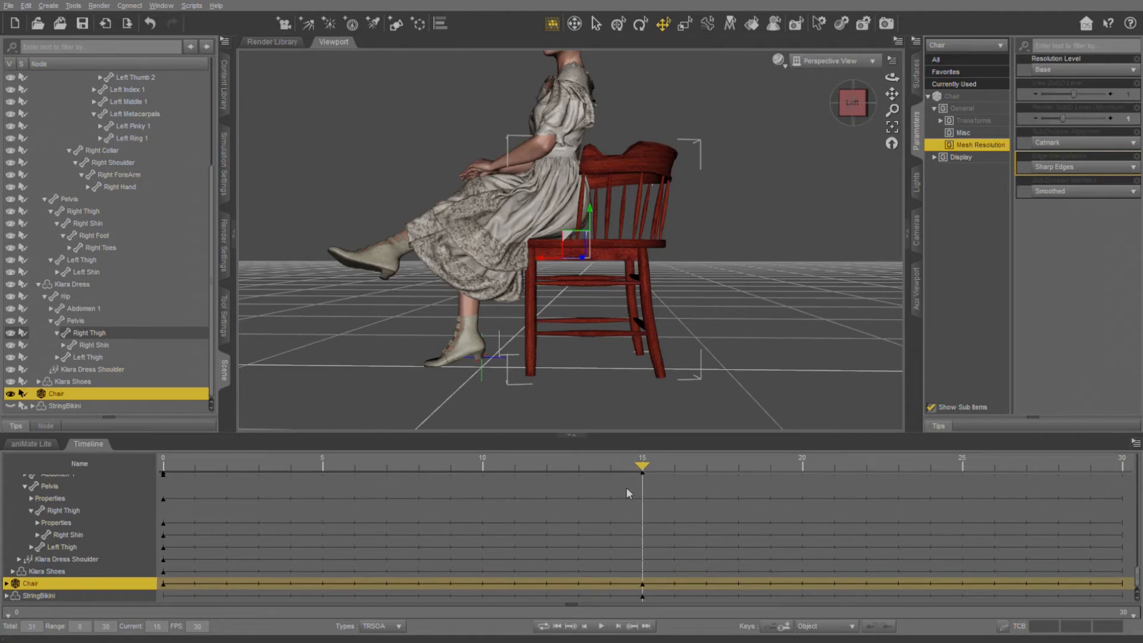
left_click_drag(322, 458, 134, 485)
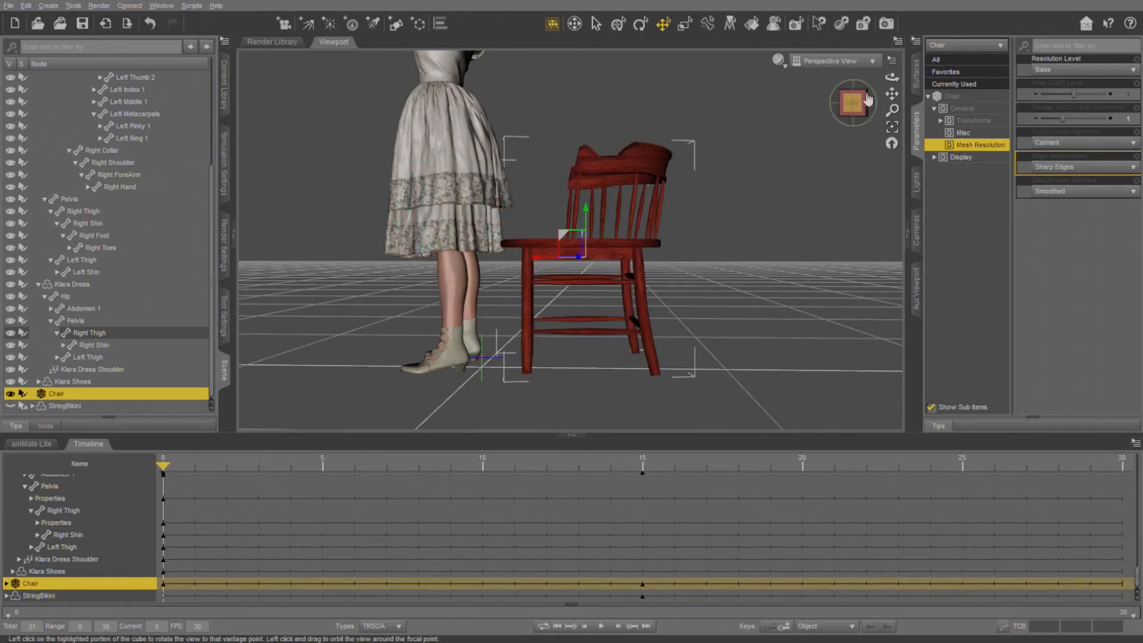
left_click_drag(891, 77, 892, 73)
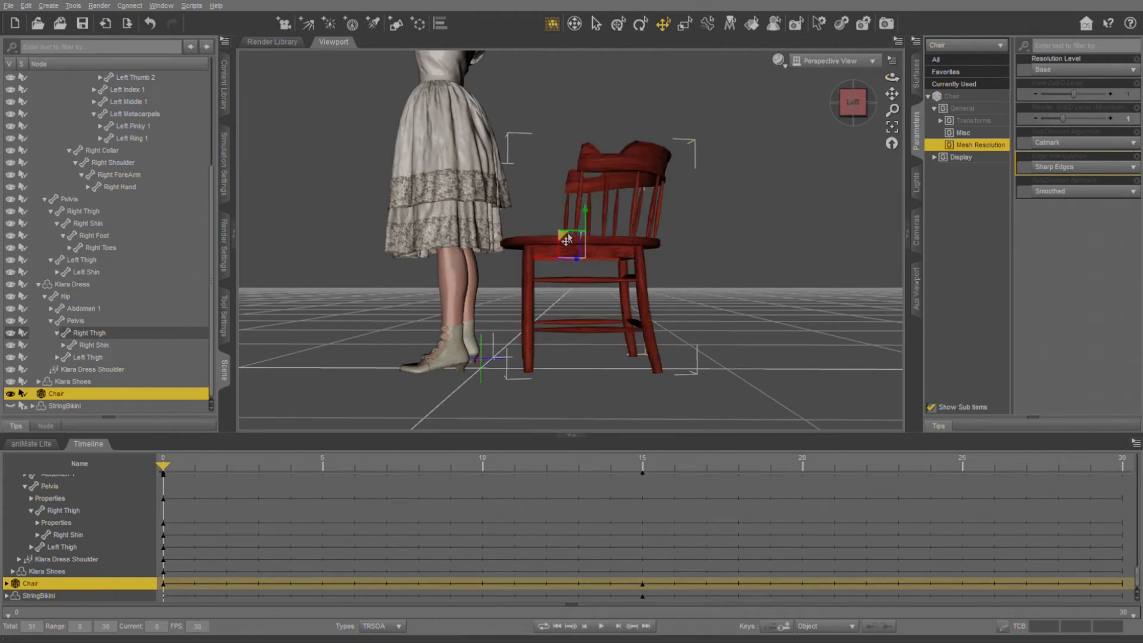
left_click_drag(567, 239, 570, 266)
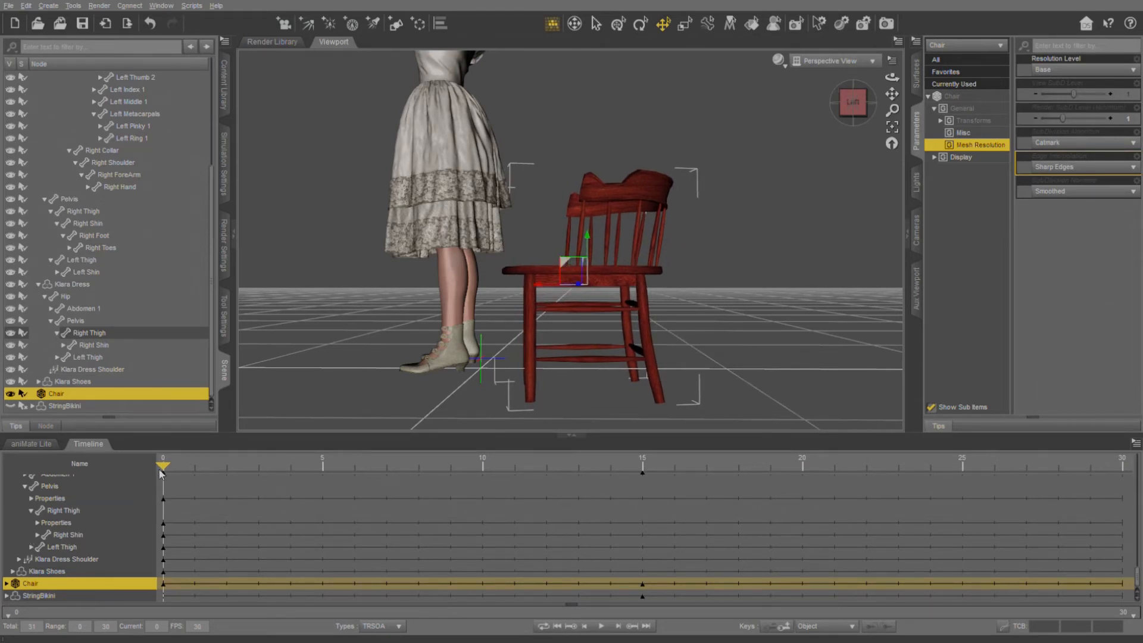
Step: Shift the chair slightly back from the figure at frame 6, and return to frame 0
left_click_drag(166, 472, 355, 460)
left_click_drag(540, 288, 563, 284)
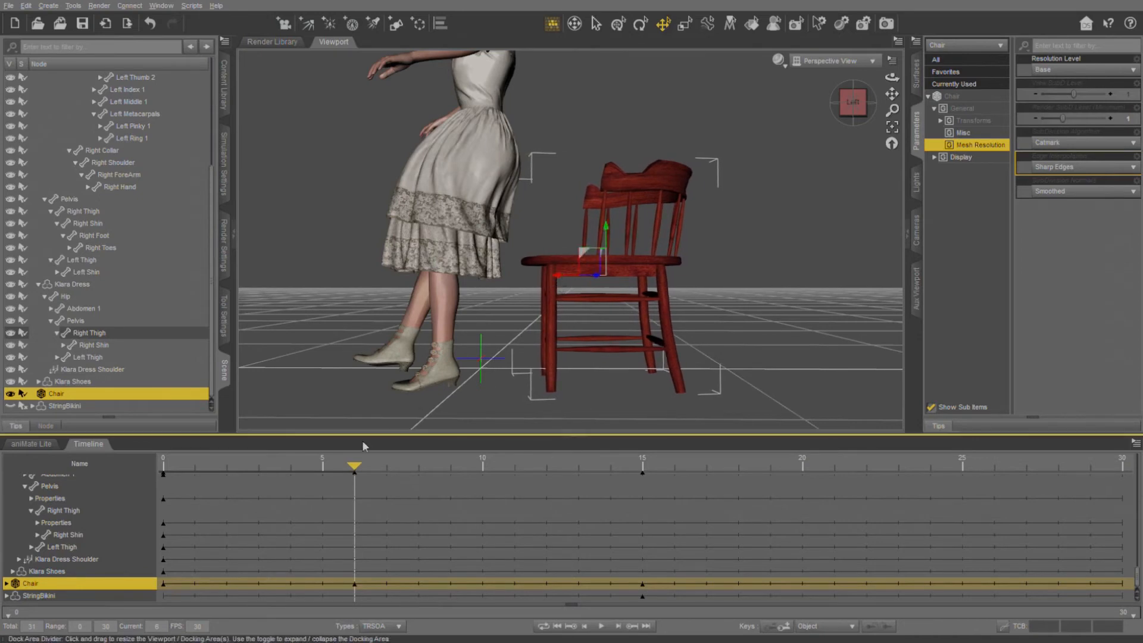
left_click_drag(352, 469, 148, 495)
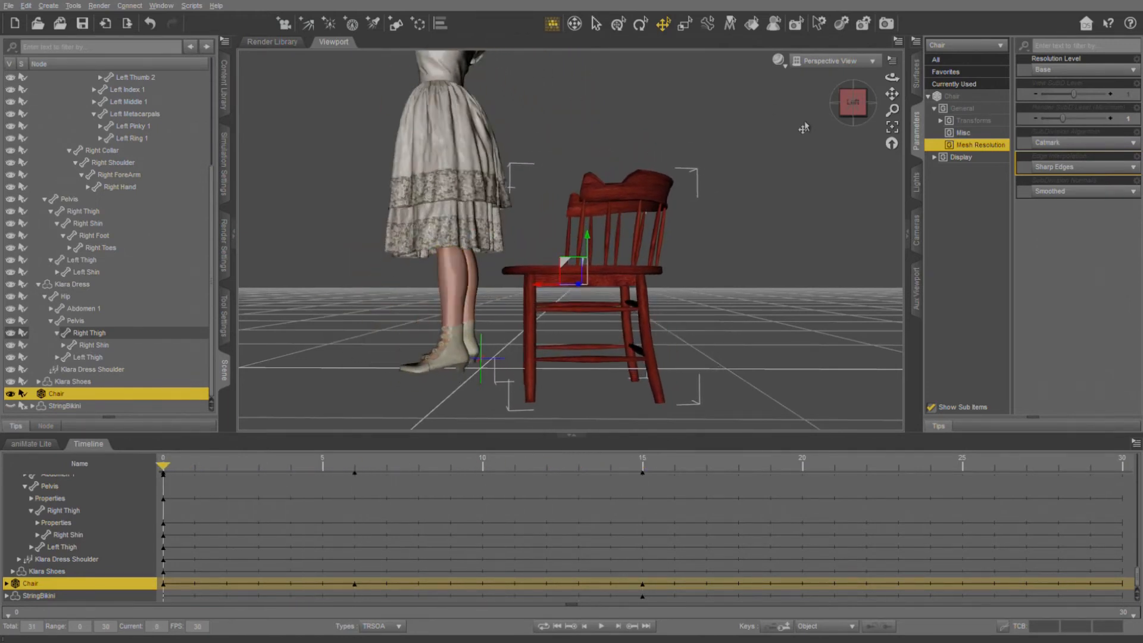
Step: Raise Dawn's Hip at frame 0 to a Y Translate of 8.46, lifting the standing figure above the floor
mouse_move(891, 77)
left_mouse_down()
mouse_move(900, 86)
mouse_move(888, 73)
left_mouse_up()
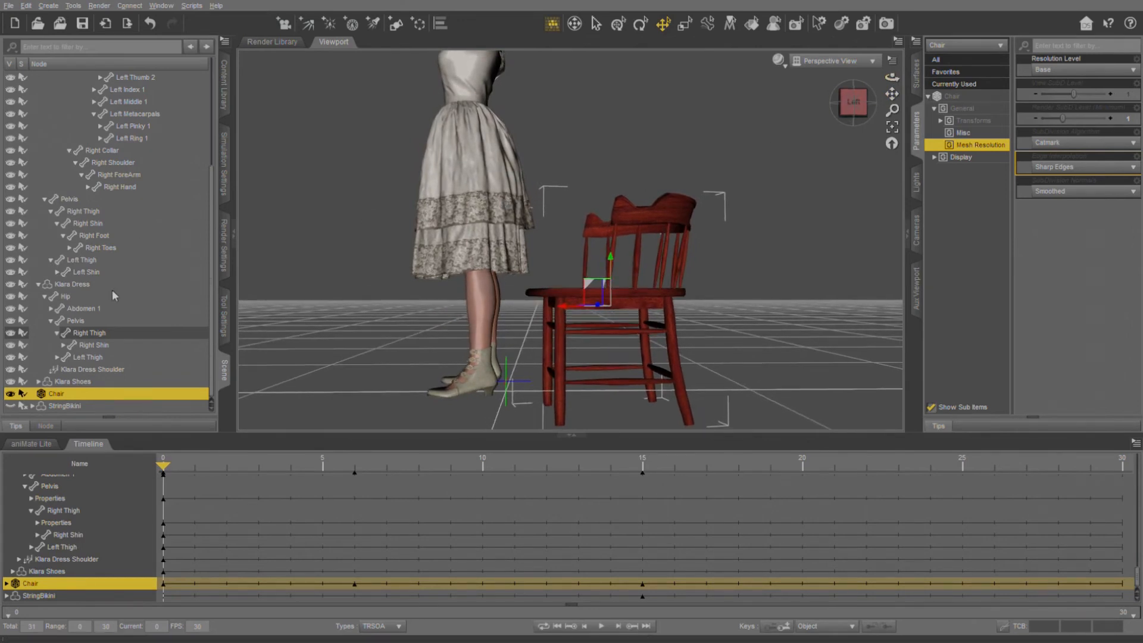
scroll(112, 289, "up", 5)
left_click(58, 90)
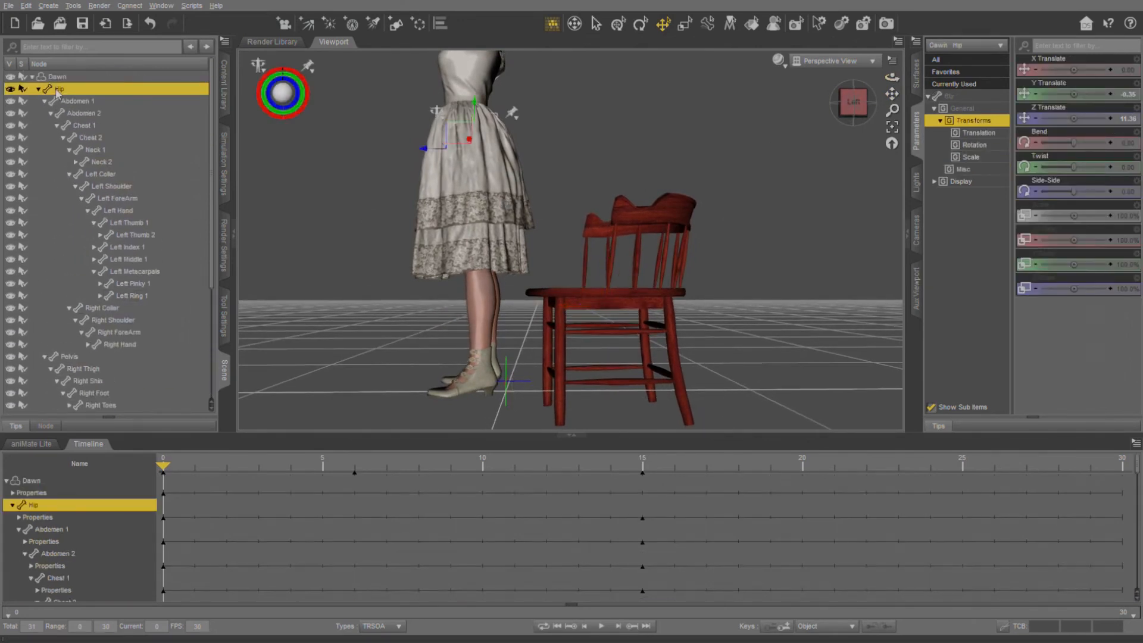
left_click_drag(892, 94, 902, 85)
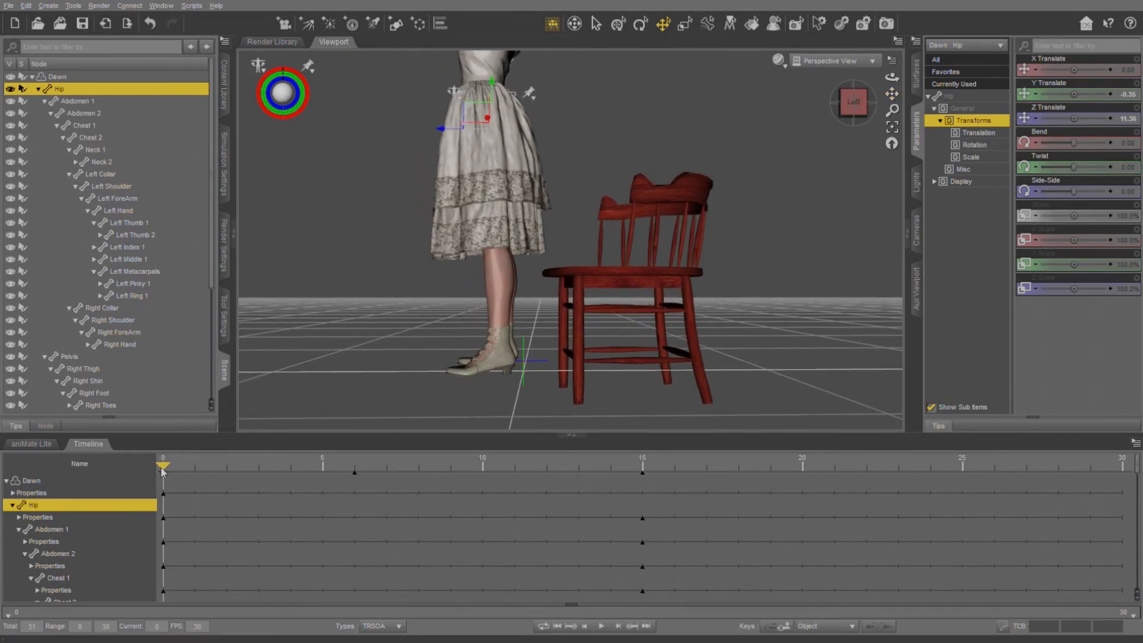
mouse_move(166, 472)
left_mouse_down()
mouse_move(292, 463)
mouse_move(503, 482)
mouse_move(593, 468)
mouse_move(642, 476)
mouse_move(174, 470)
left_mouse_up()
left_click_drag(499, 89, 495, 69)
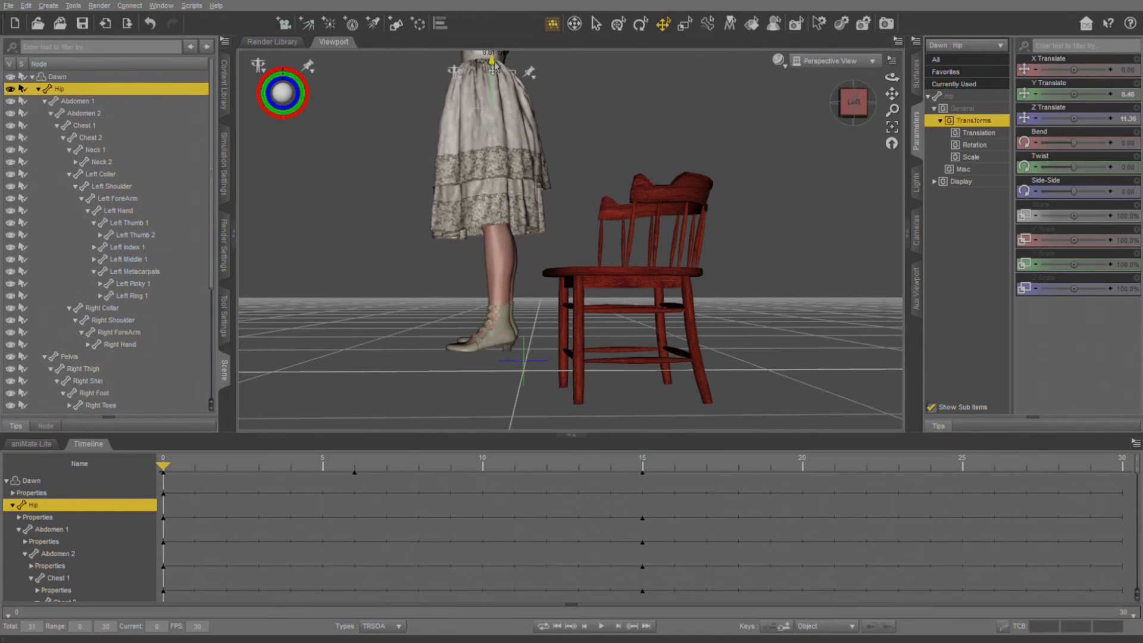
left_click_drag(891, 78, 891, 77)
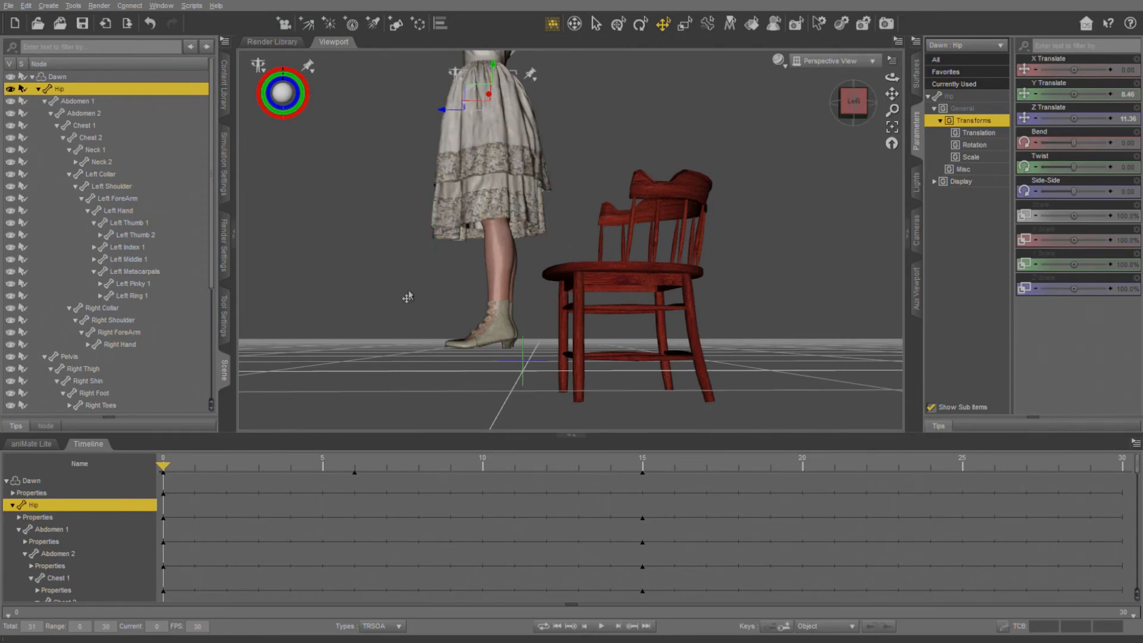
Step: Run the dForce simulation with the raised starting pose and inspect the seated dress at frame 30 from both sides
left_click(230, 166)
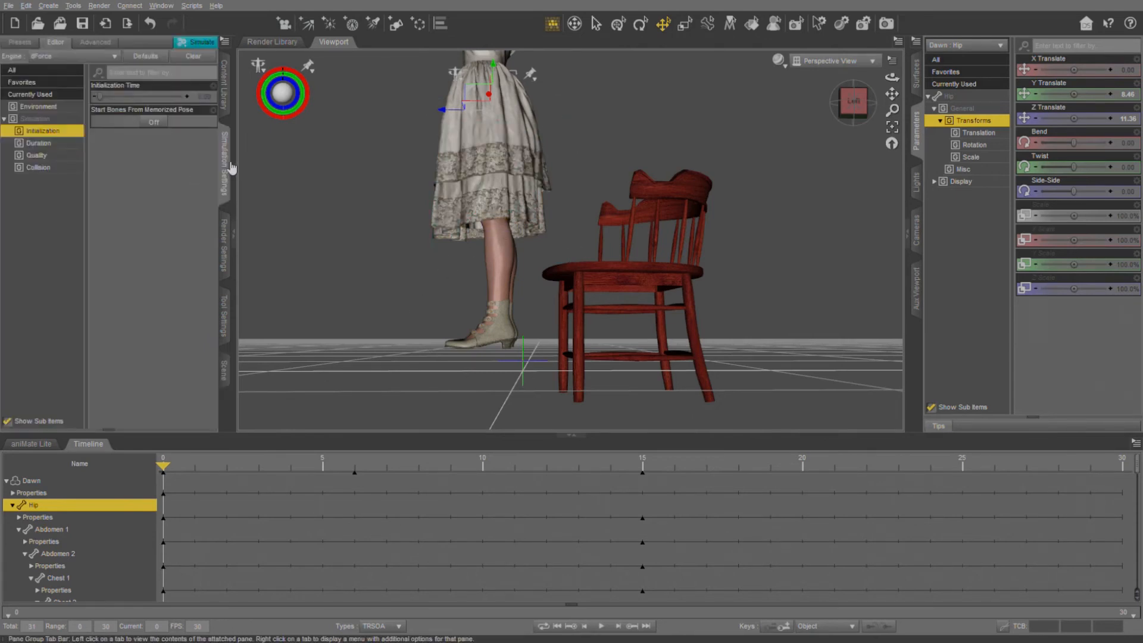
left_click(200, 42)
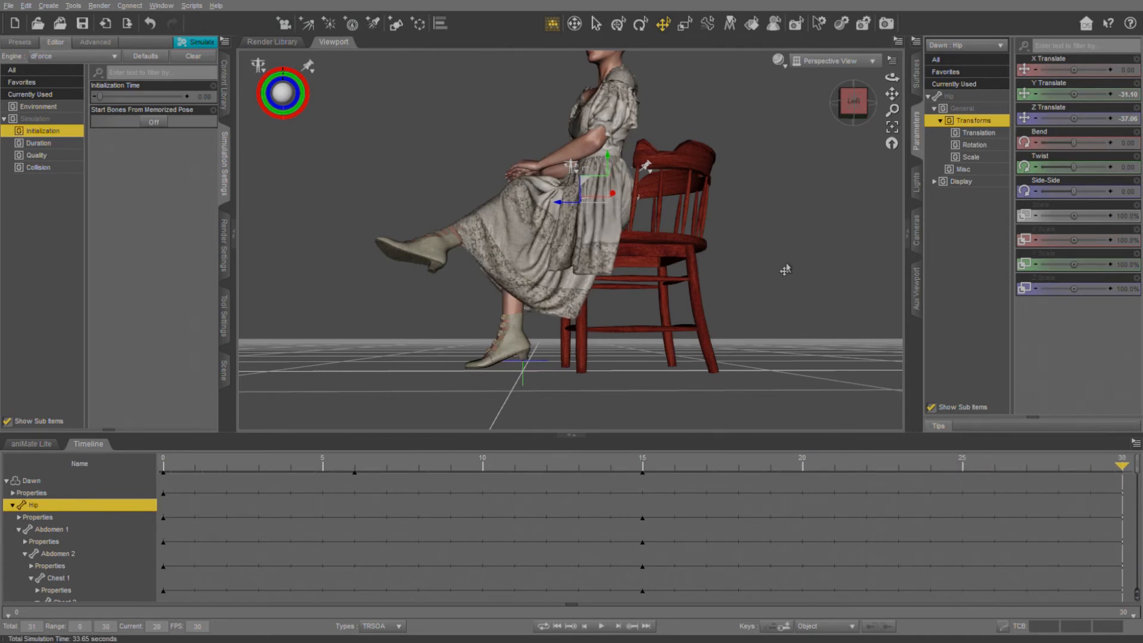
left_click_drag(892, 76, 696, 117)
left_click_drag(892, 77, 1060, 72)
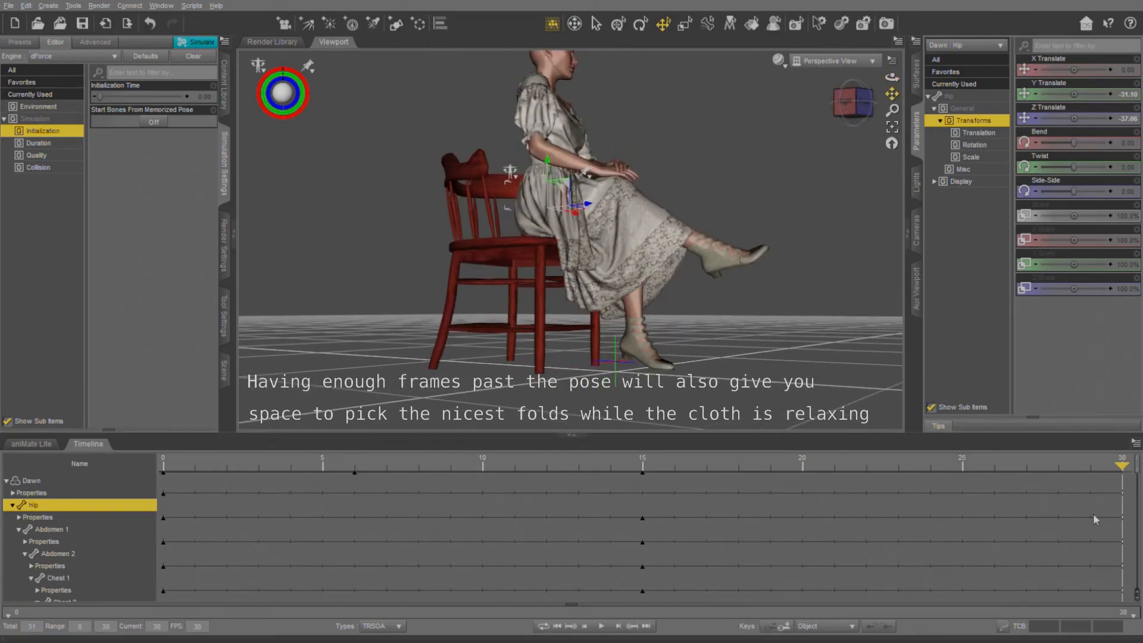
mouse_move(891, 77)
left_mouse_down()
mouse_move(988, 79)
mouse_move(991, 65)
left_mouse_up()
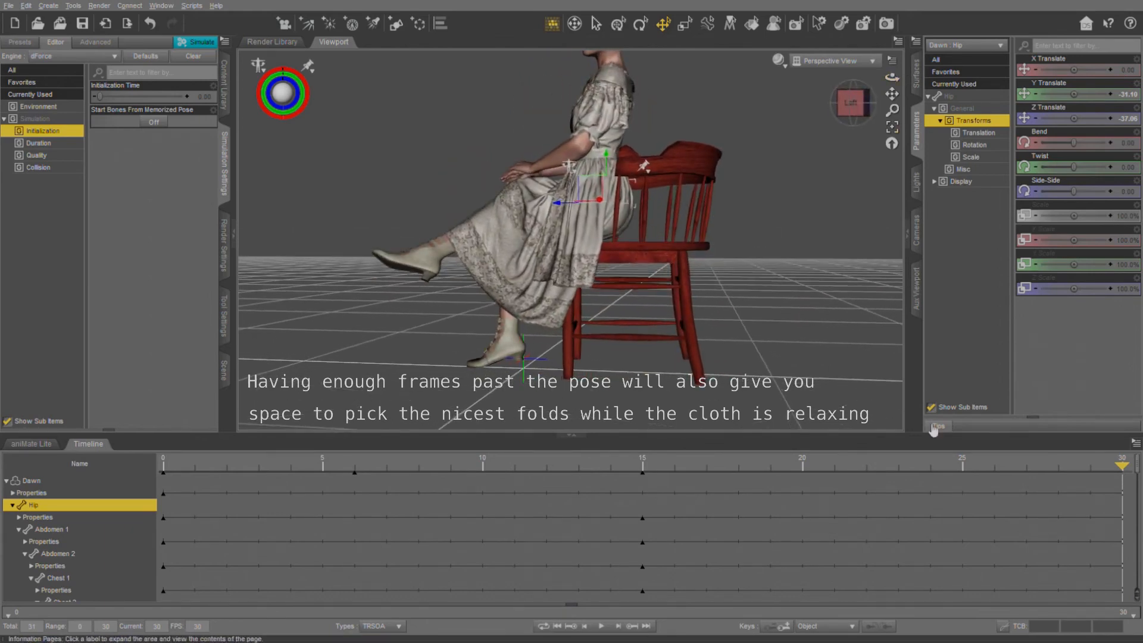
Step: Compare the figure's and chair's positions at frames 0, 6 and 15, checking the clearance between dress and chair
left_click_drag(1122, 467, 129, 505)
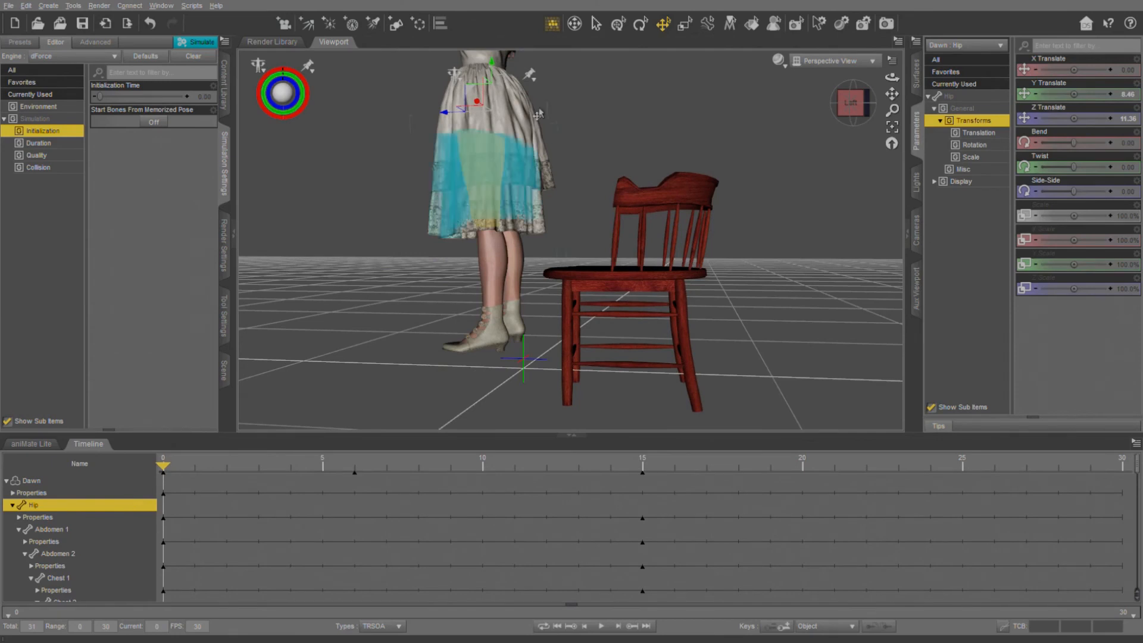
left_click_drag(891, 77, 929, 117)
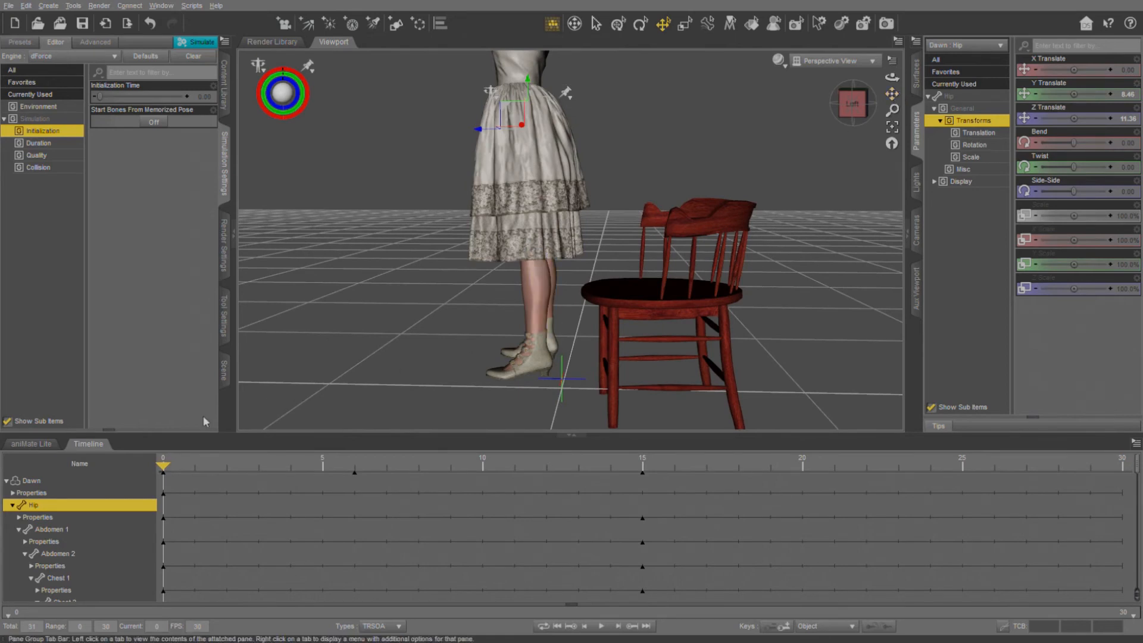
left_click_drag(165, 470, 342, 444)
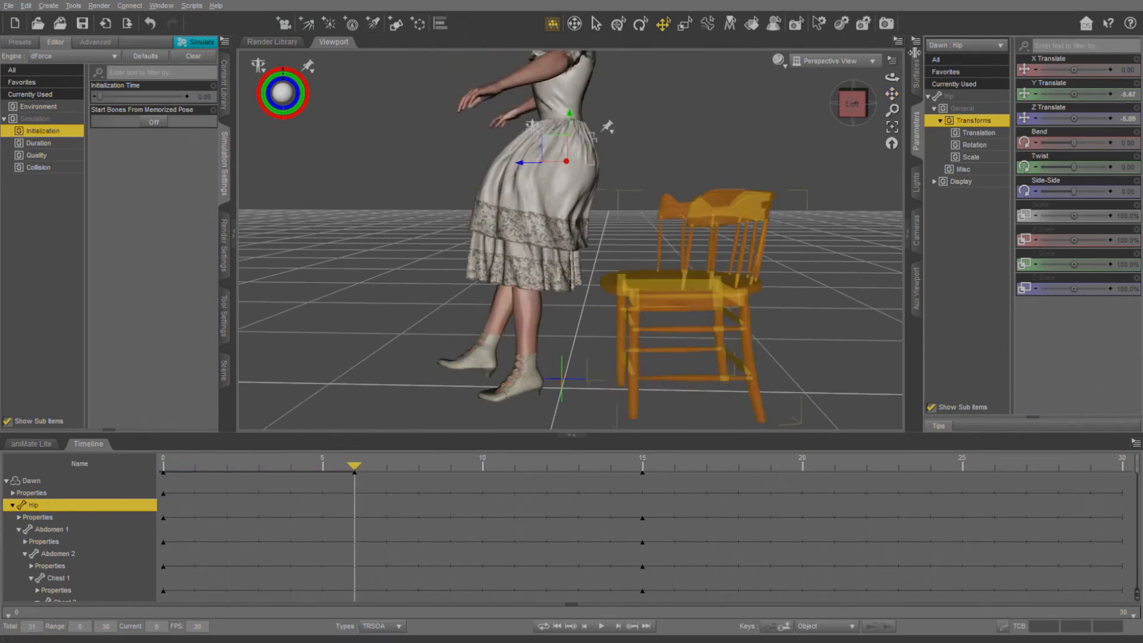
left_click_drag(892, 78, 893, 93)
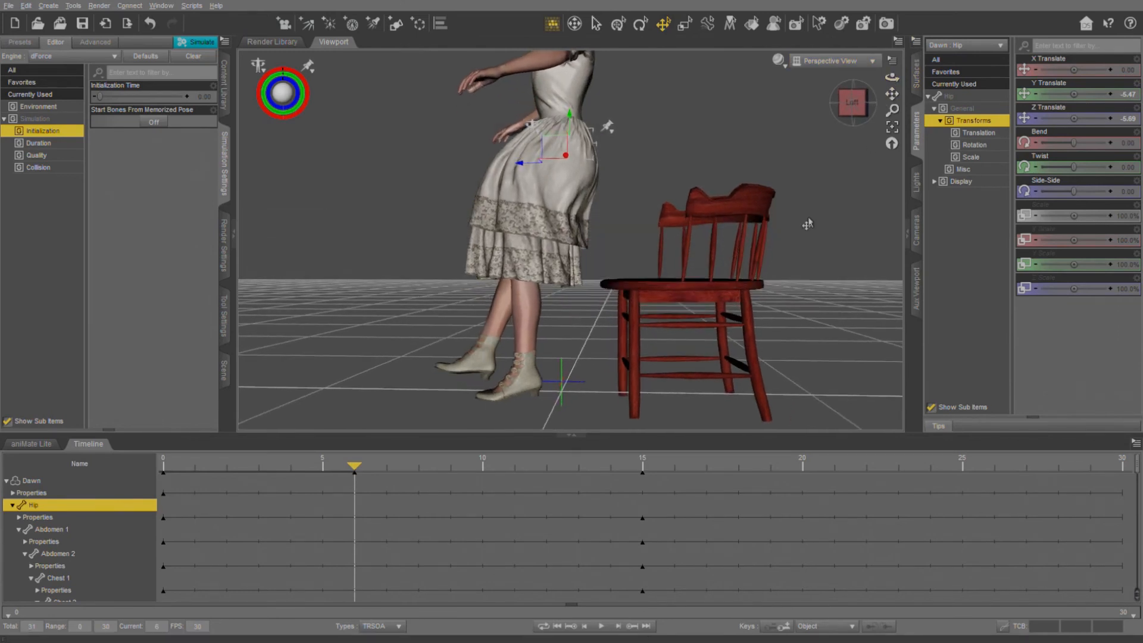
left_click_drag(354, 469, 174, 505)
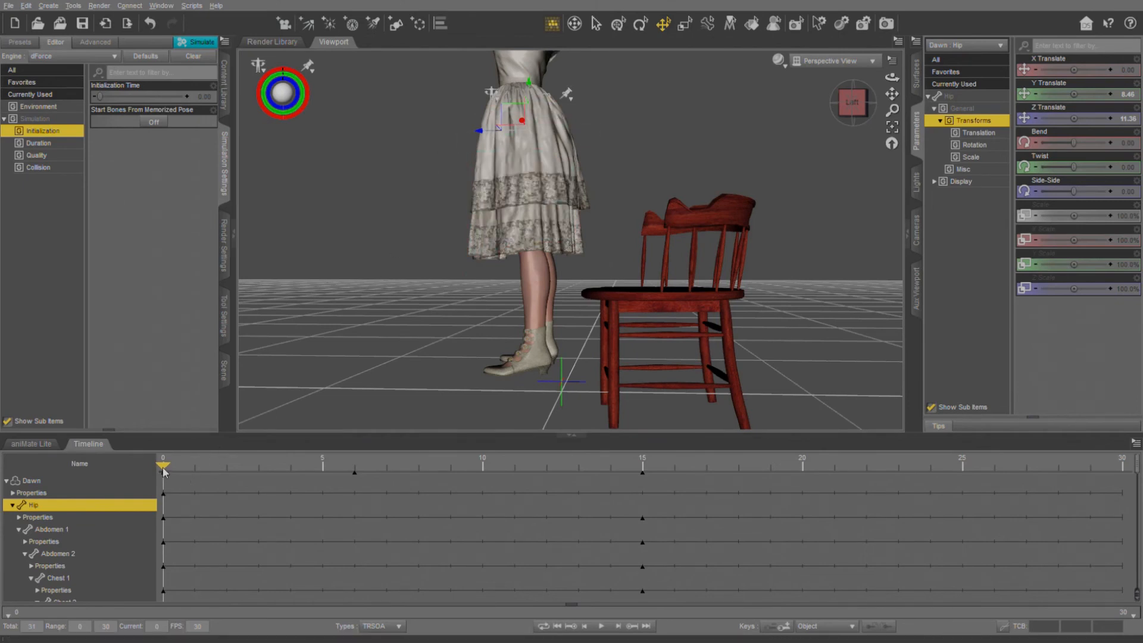
left_click_drag(164, 472, 650, 458)
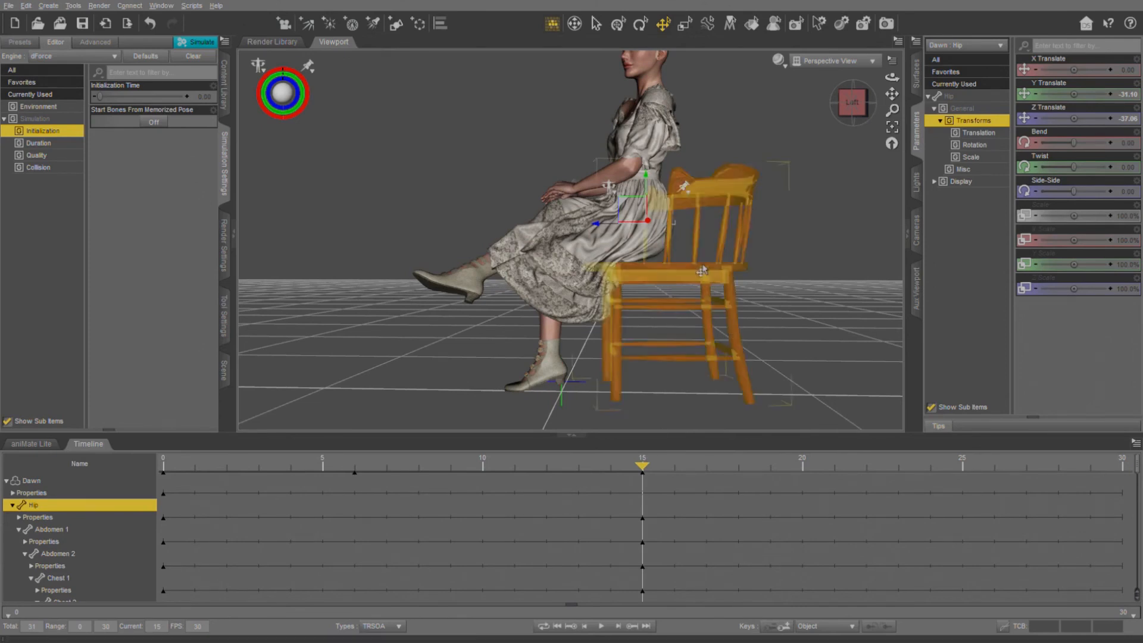
left_click_drag(891, 77, 893, 94)
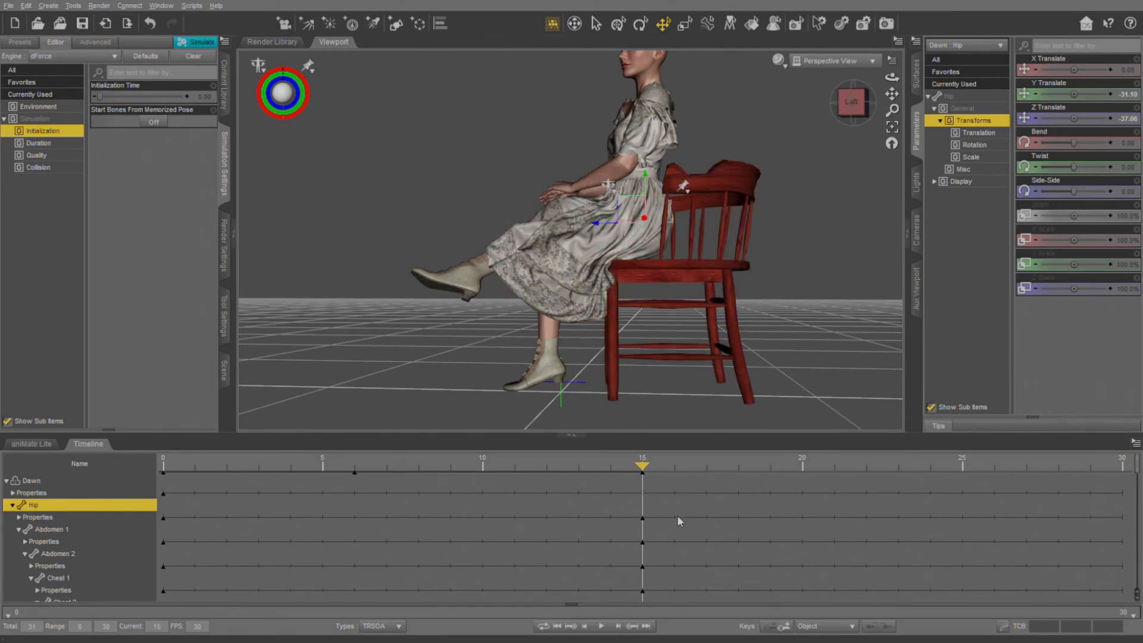
left_click_drag(641, 469, 143, 519)
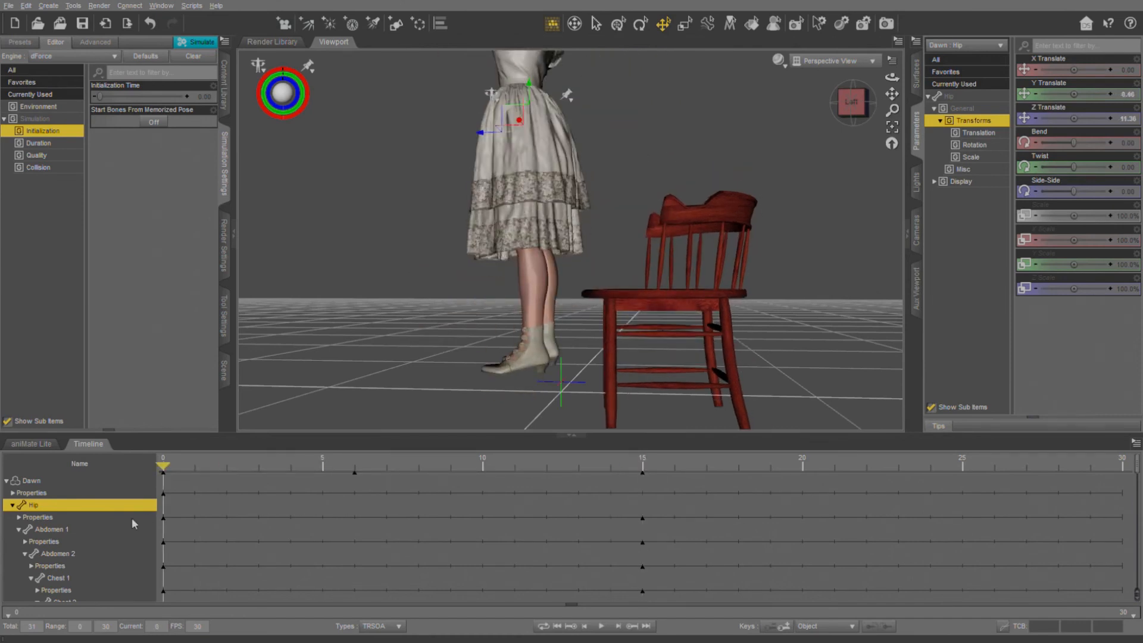
Step: At frame 15, move Dawn's Hip forward and slide the chair forward to sit beneath her
left_click_drag(131, 517, 630, 488)
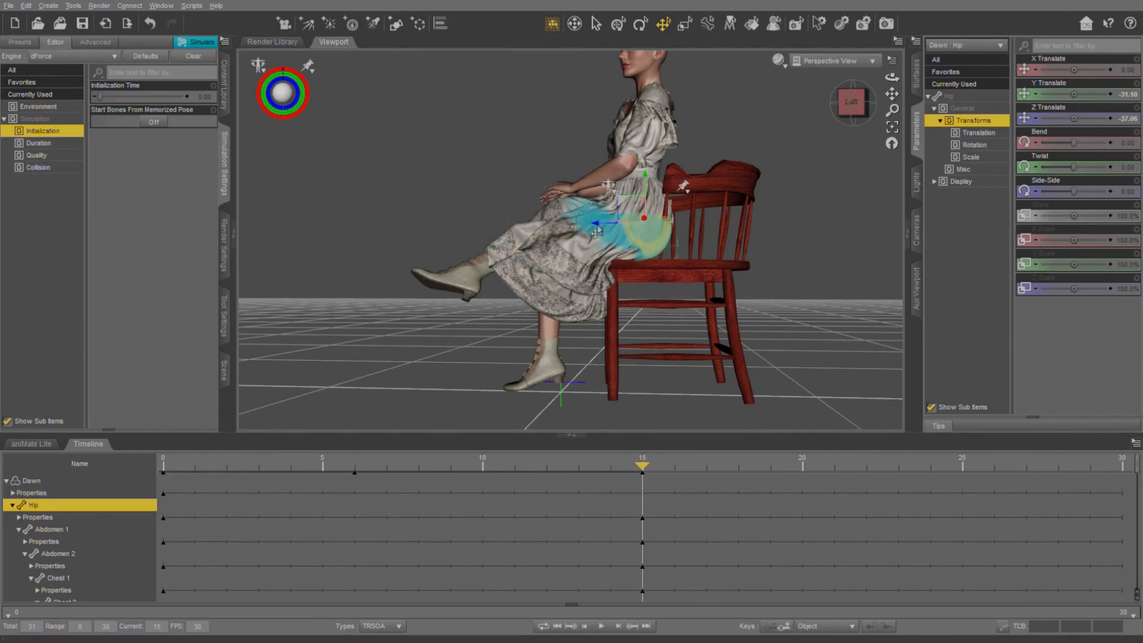
left_click_drag(601, 227, 499, 237)
left_click(631, 292)
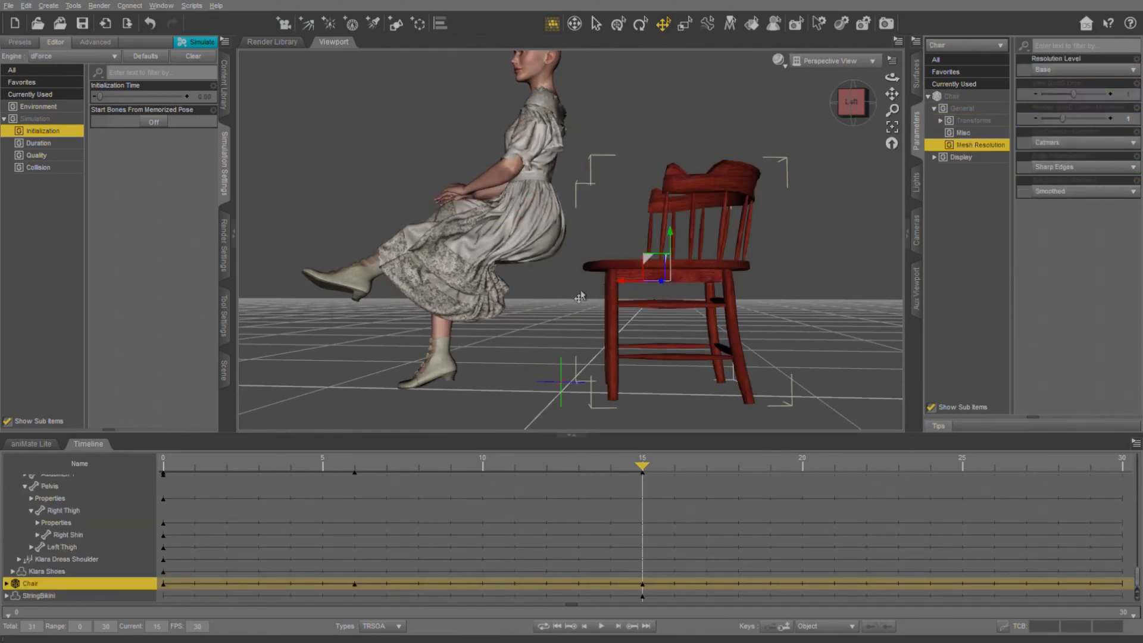
left_click_drag(627, 287, 533, 307)
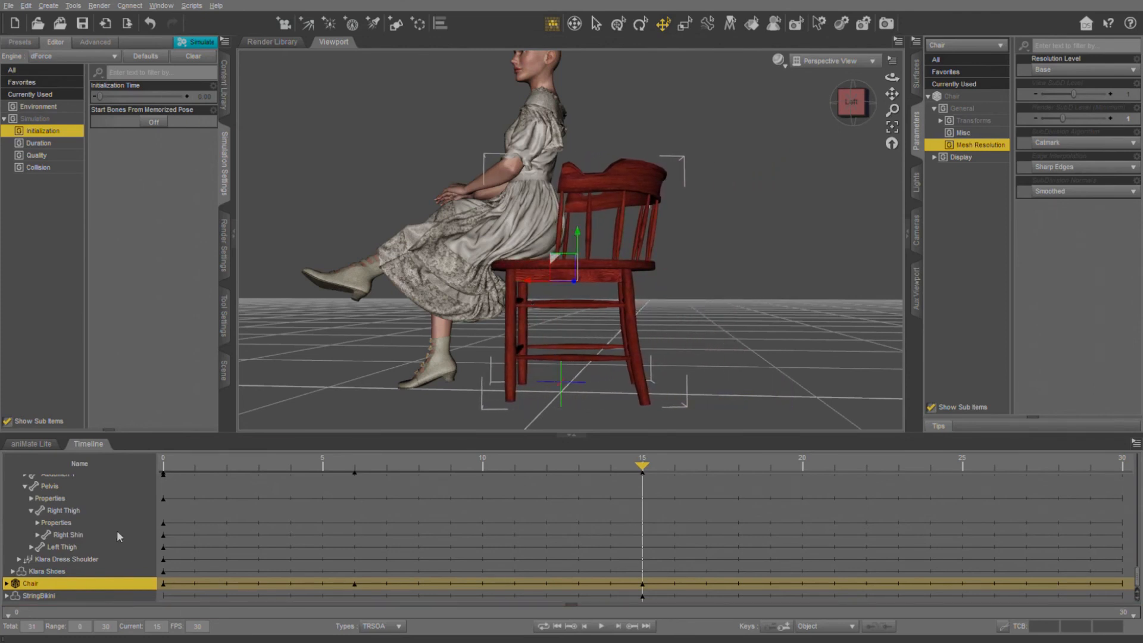
Step: Delete the chair's keyframe at frame 6
left_click_drag(641, 470, 342, 510)
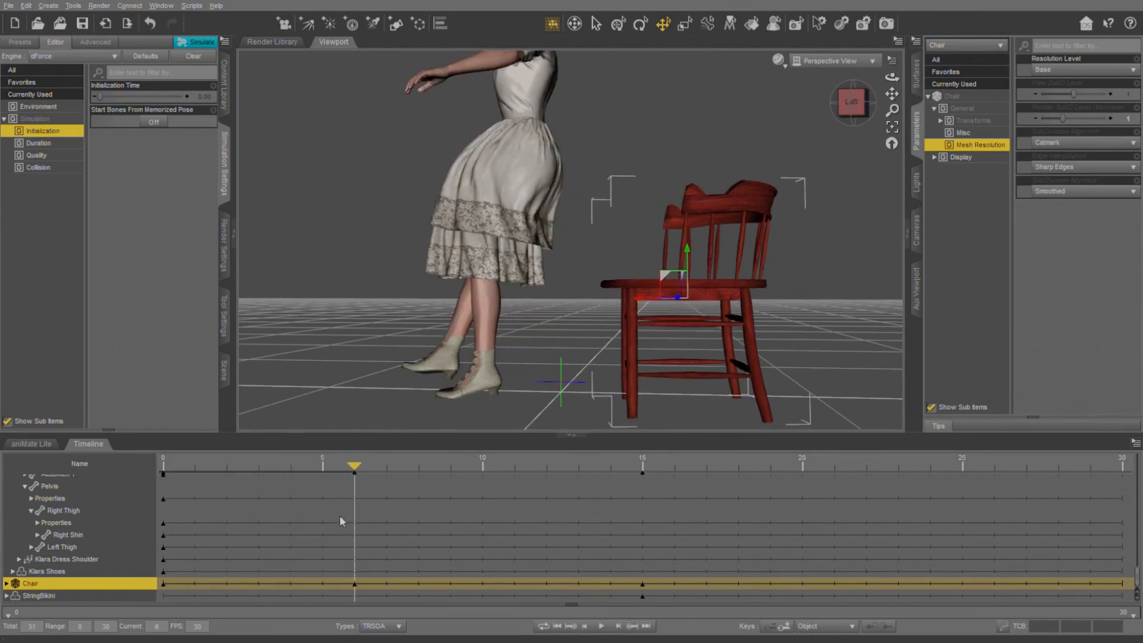
left_click(354, 585)
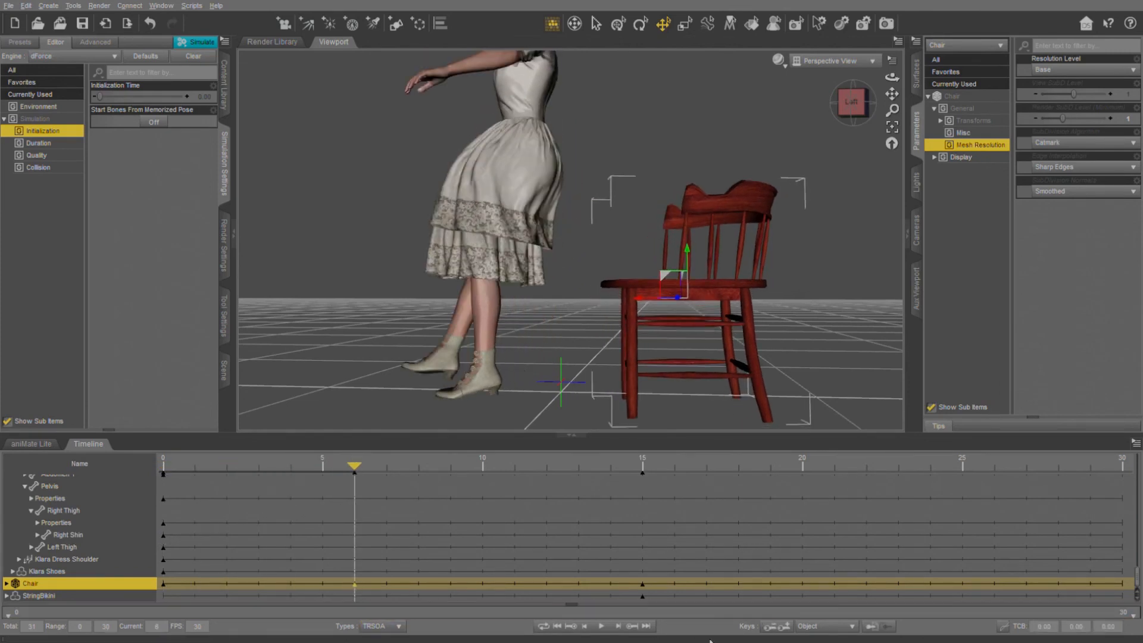
left_click(768, 627)
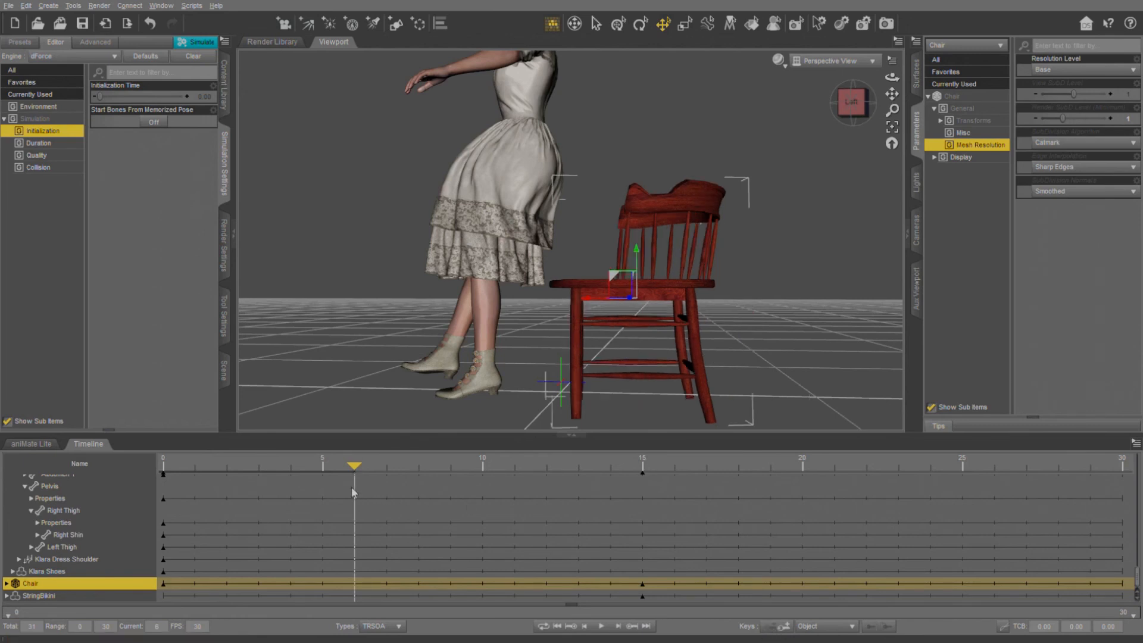
Step: Run the dForce simulation from frame 0 and inspect the draped dress at frame 30 from the sides, front and back
left_click_drag(353, 467, 146, 483)
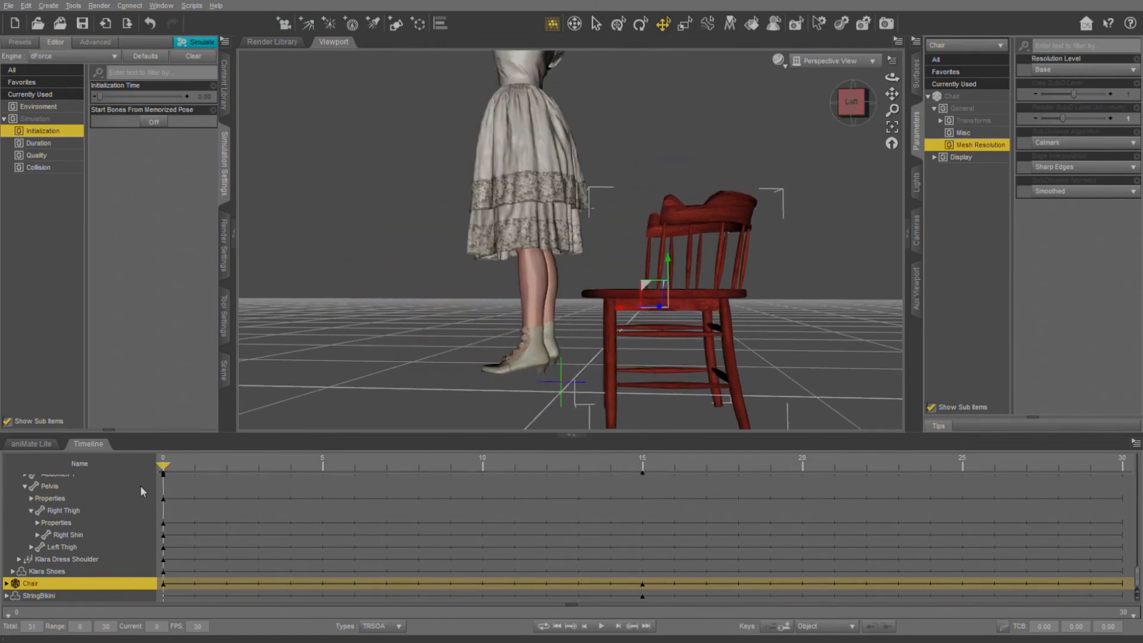
left_click(201, 42)
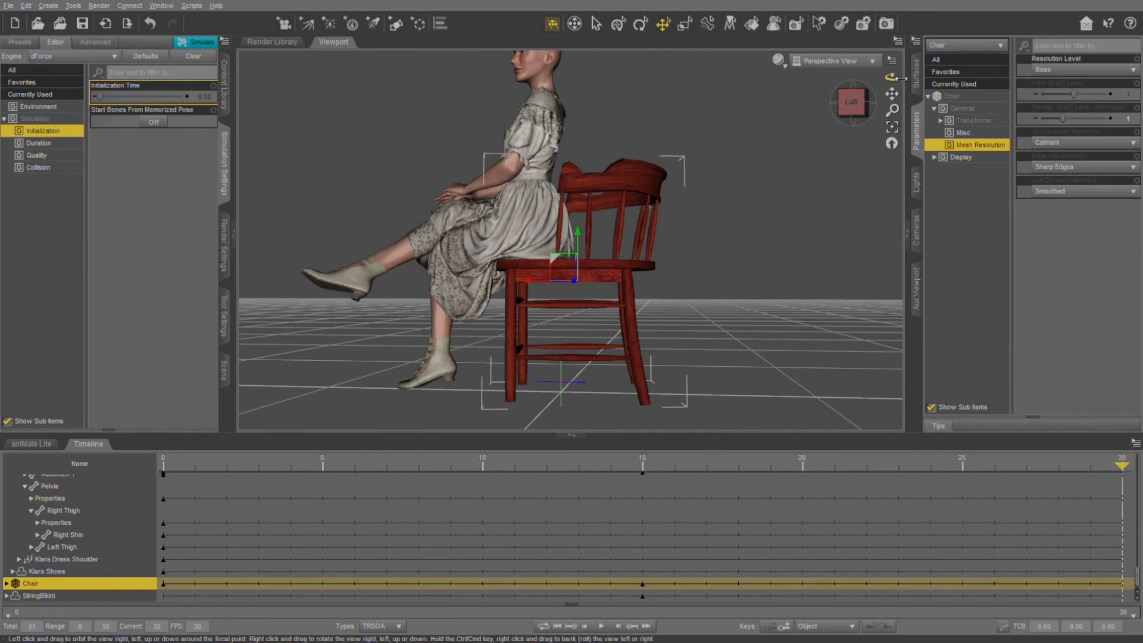
left_click_drag(892, 77, 613, 78)
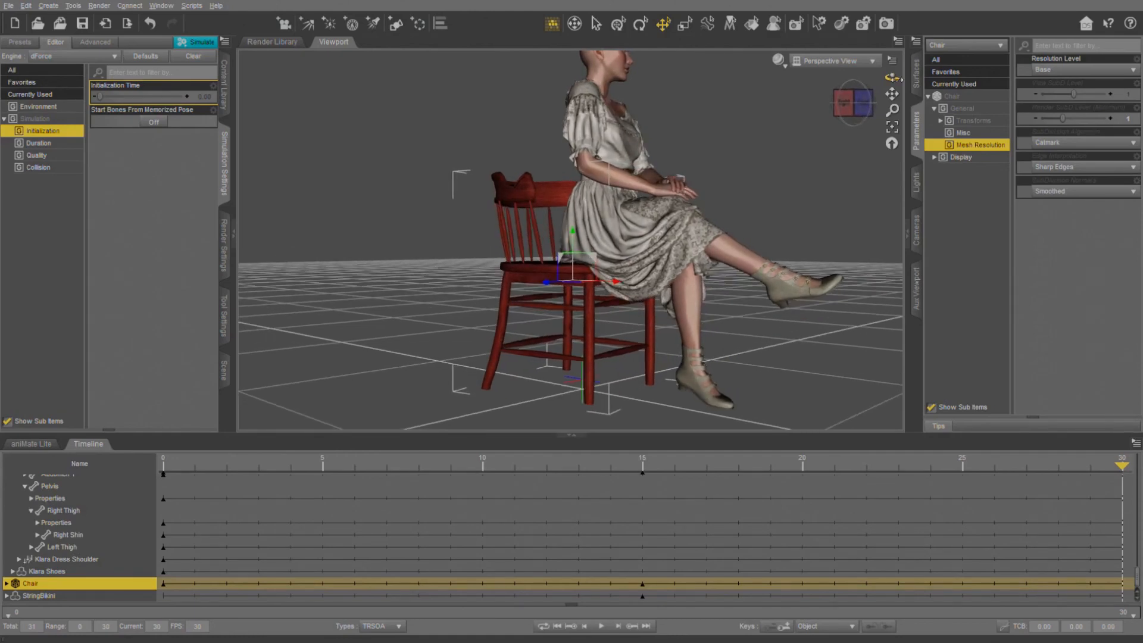
left_click_drag(891, 77, 631, 109)
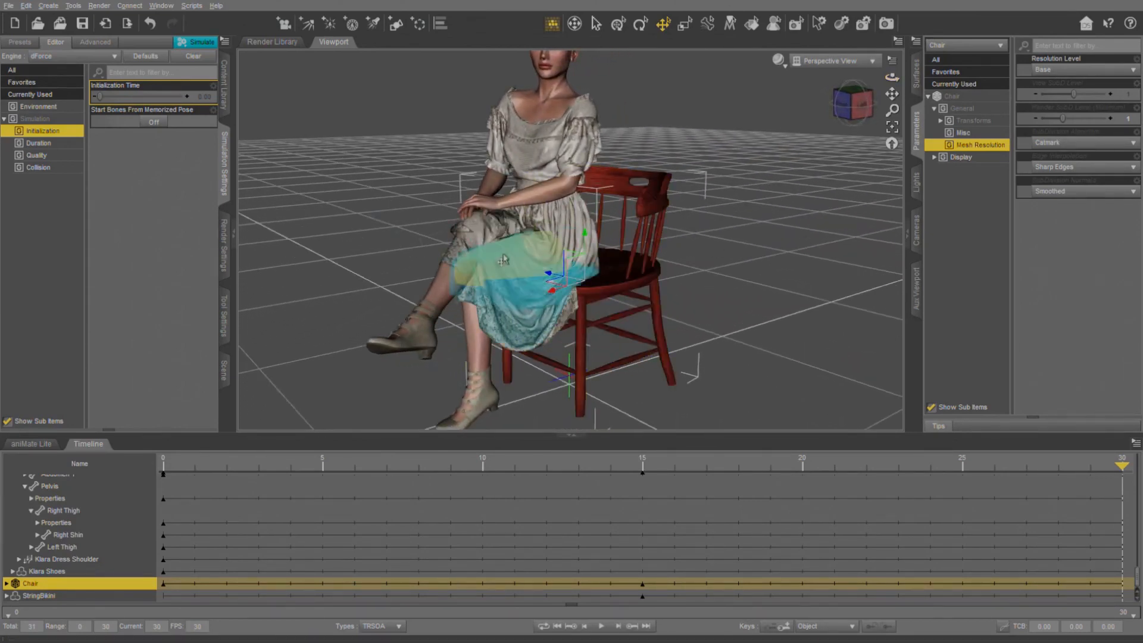
left_click_drag(892, 96, 969, 97)
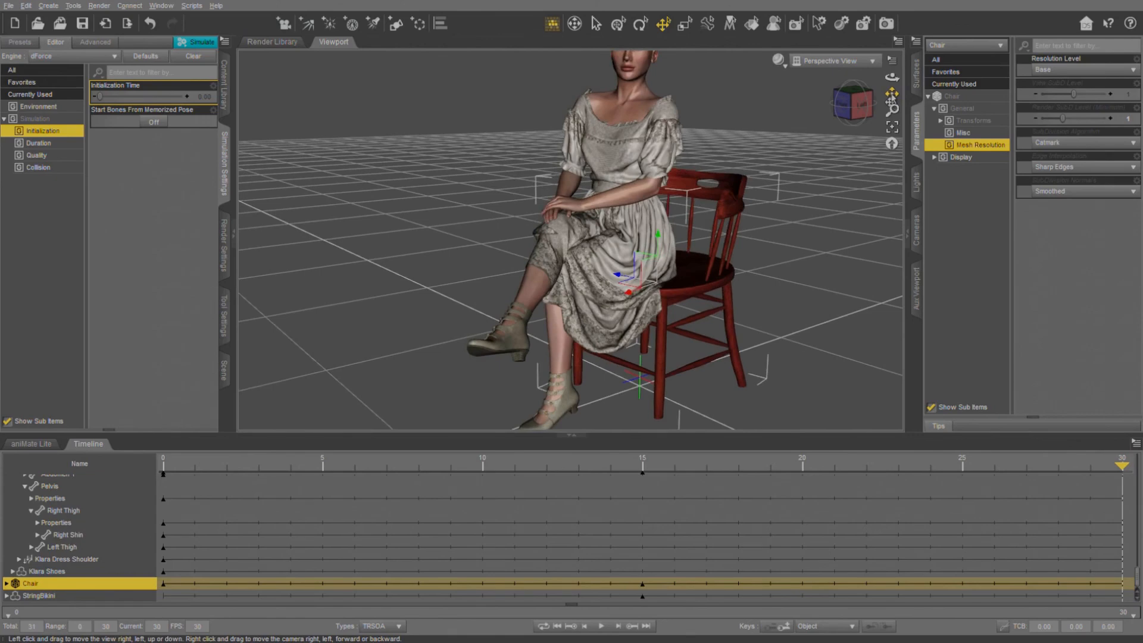
left_click_drag(895, 84, 828, 117)
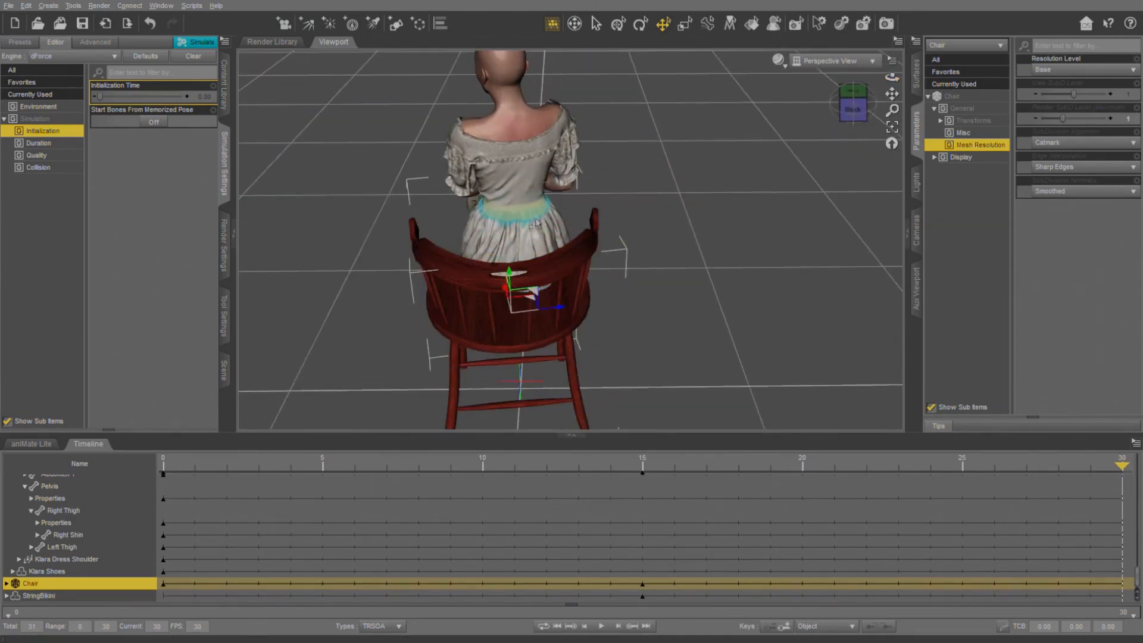
left_click_drag(892, 78, 898, 138)
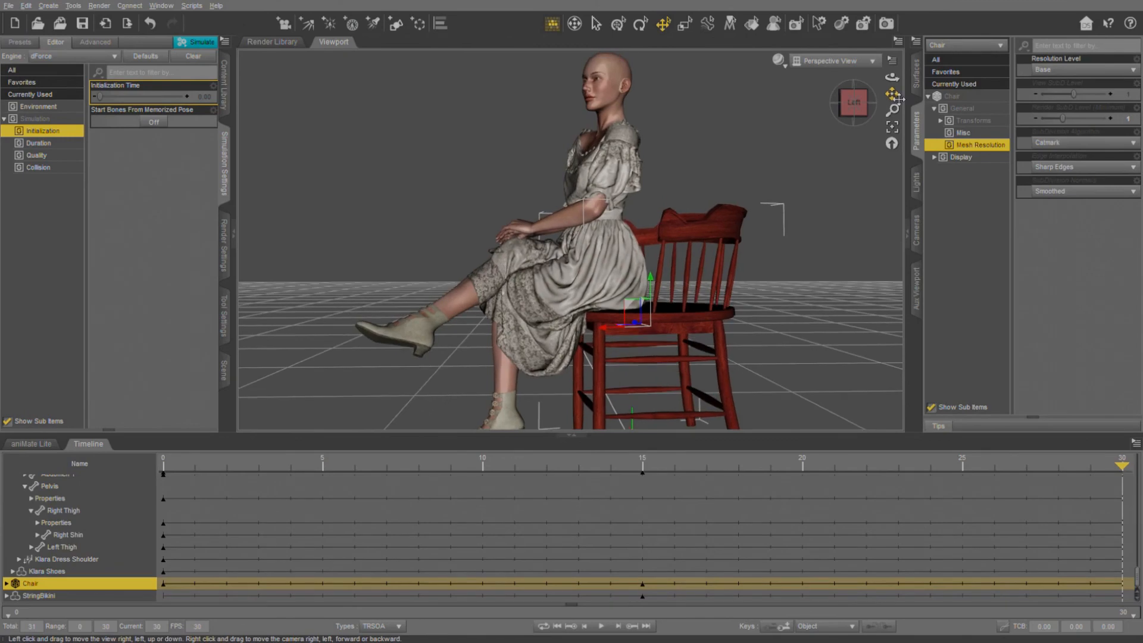
left_click_drag(897, 84, 798, 148)
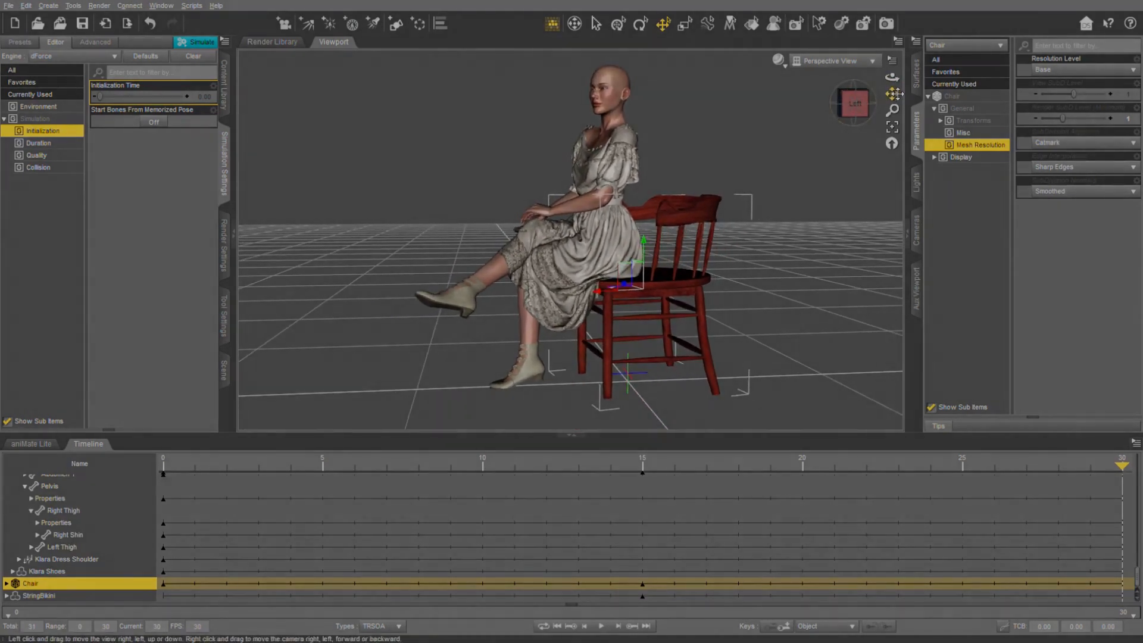